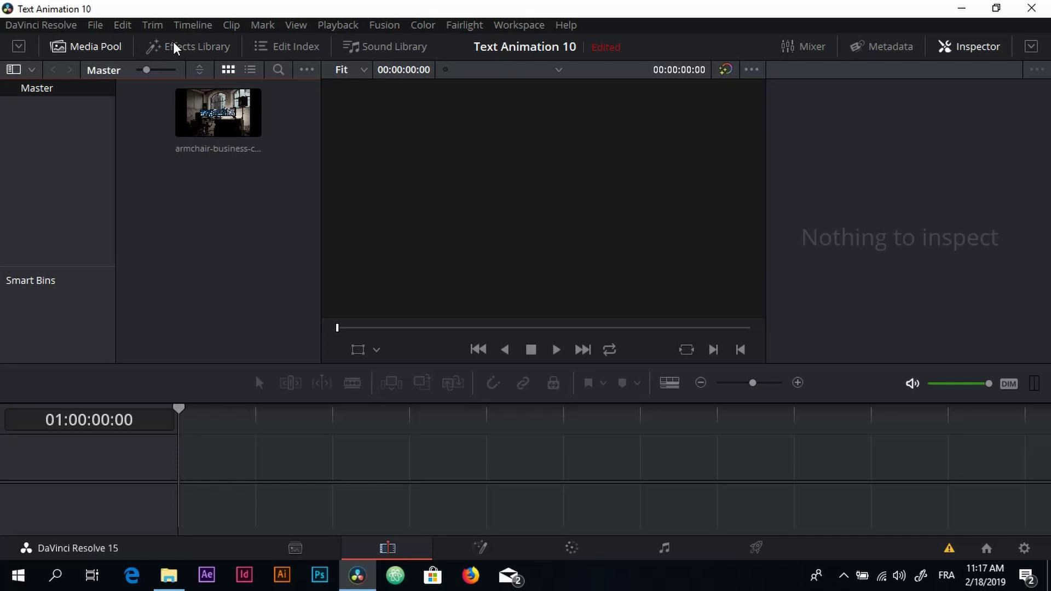
Place a Solid Color generator from the Effects Library onto track V1.
{"action": "left_click", "coordinate": [176, 46]}
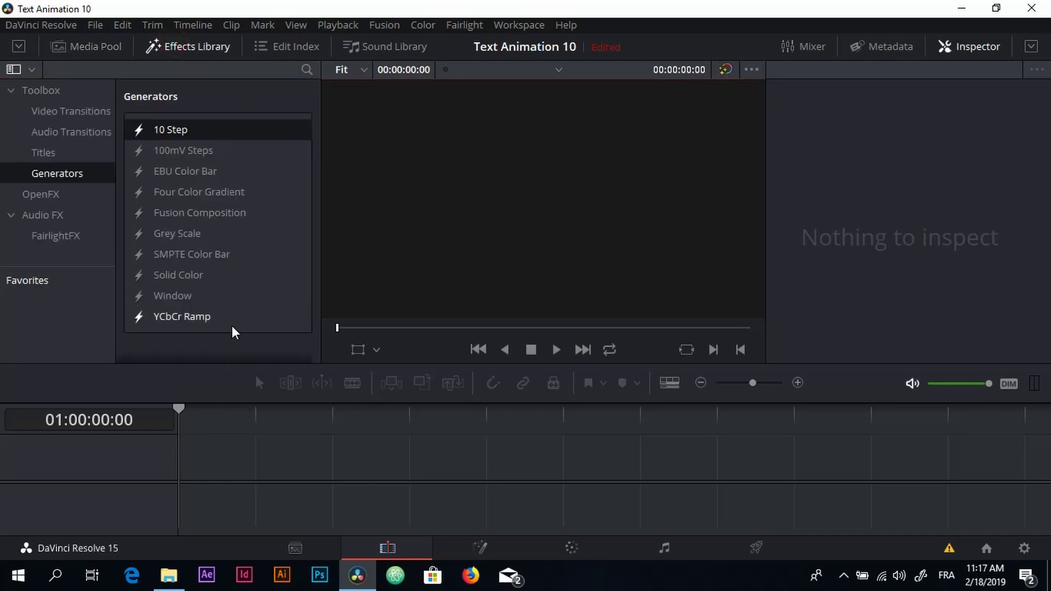
{"action": "left_click_drag", "start_coordinate": [225, 280], "coordinate": [215, 465]}
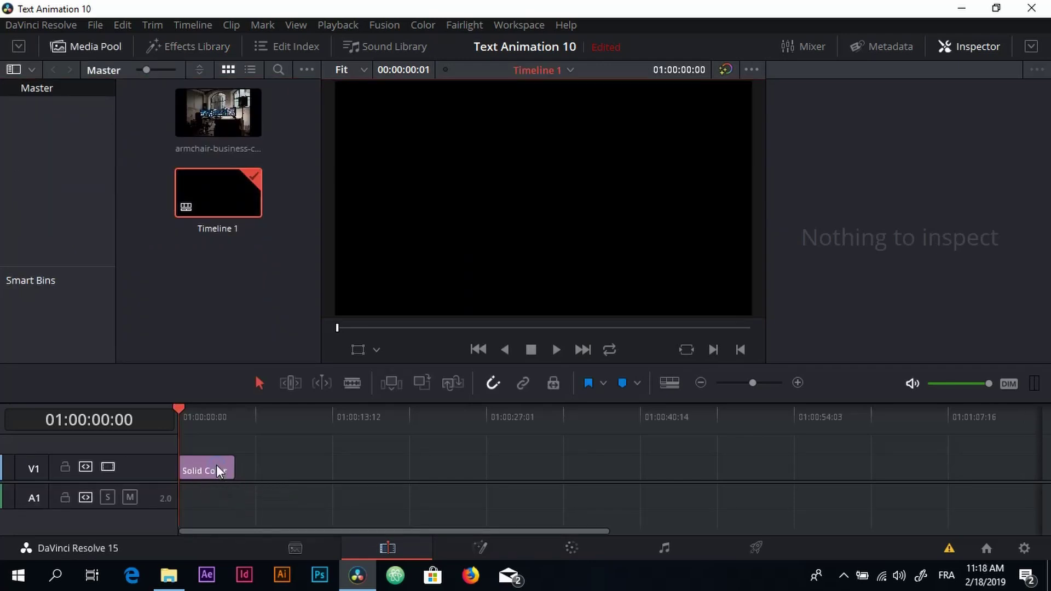
{"action": "left_click", "coordinate": [216, 466]}
Make the Solid Color clip a compound clip named Text and open it in Fusion.
{"action": "right_click", "coordinate": [218, 469]}
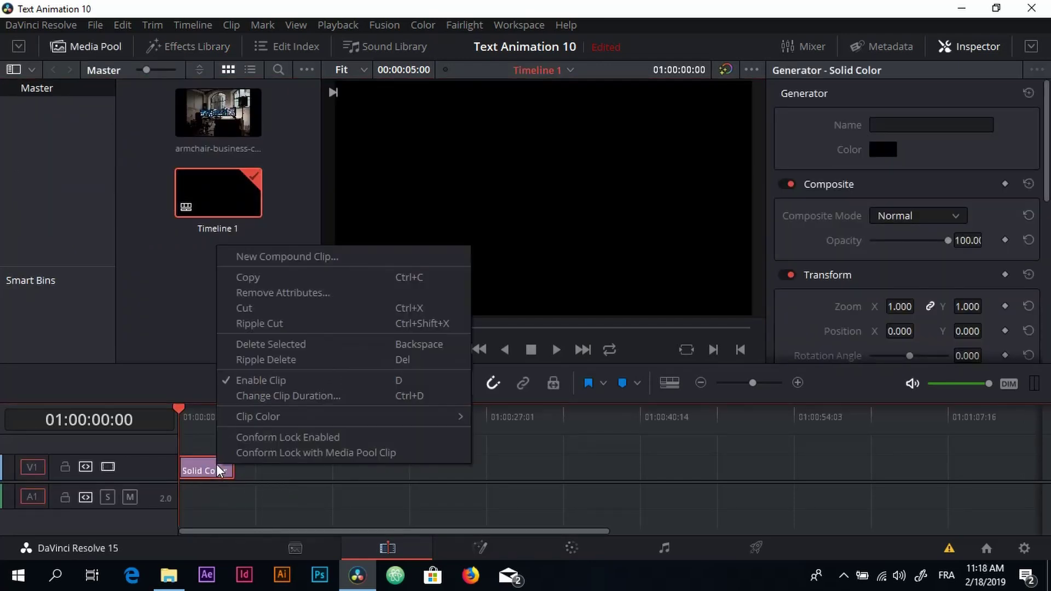
{"action": "left_click", "coordinate": [284, 258]}
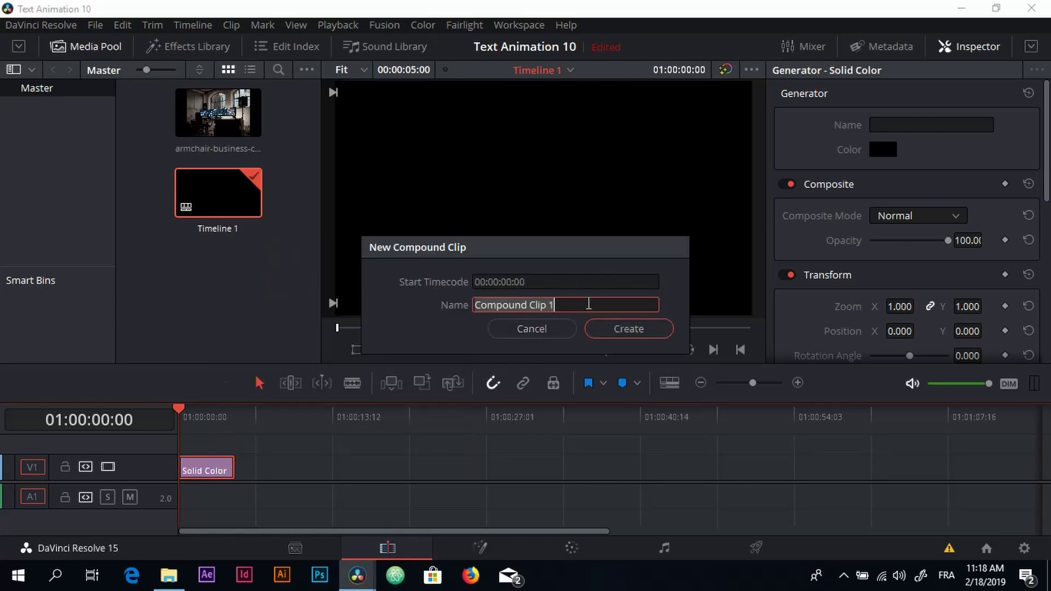
{"action": "type", "text": "Text"}
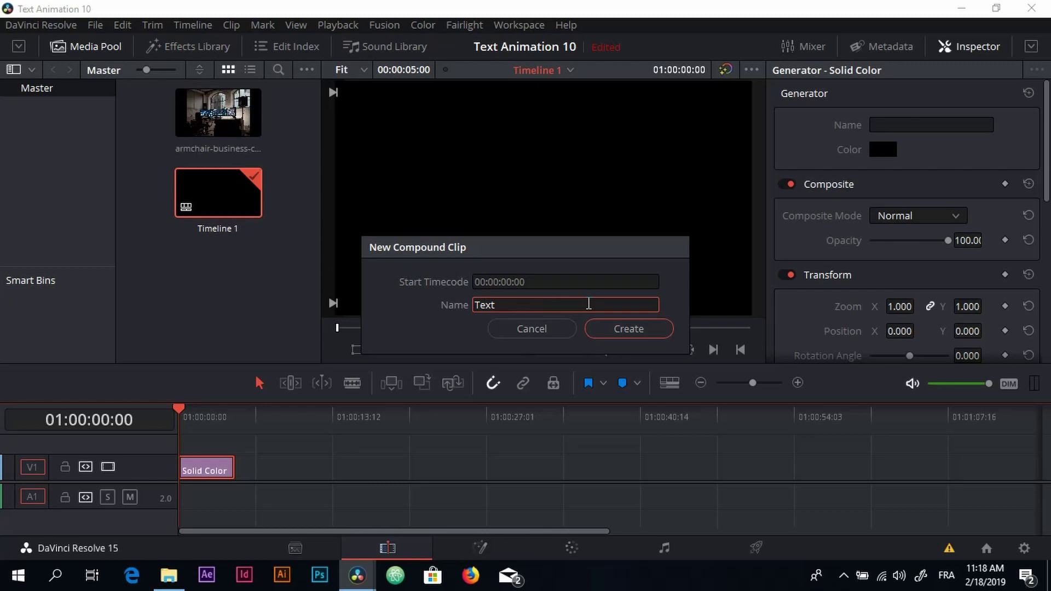
{"action": "left_click", "coordinate": [651, 330]}
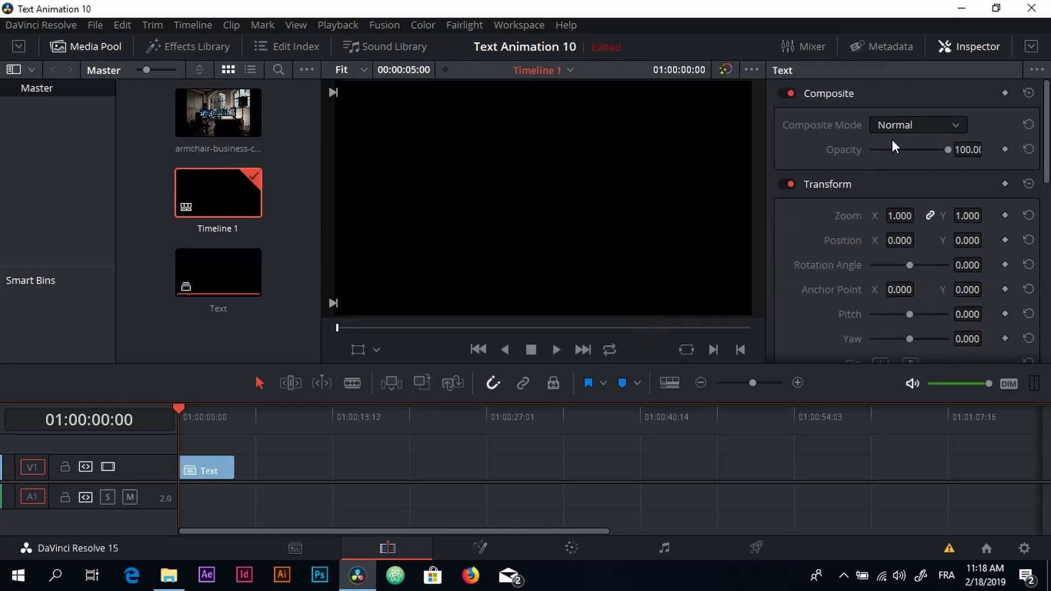
{"action": "scroll", "coordinate": [743, 273], "scroll_direction": "down", "scroll_amount": 1}
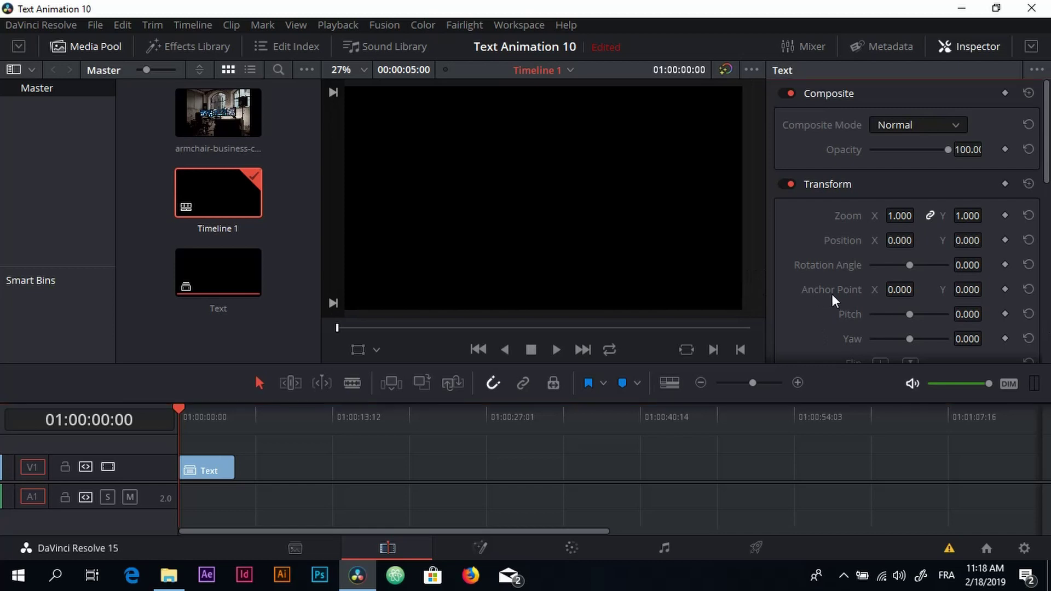
{"action": "left_click", "coordinate": [482, 547]}
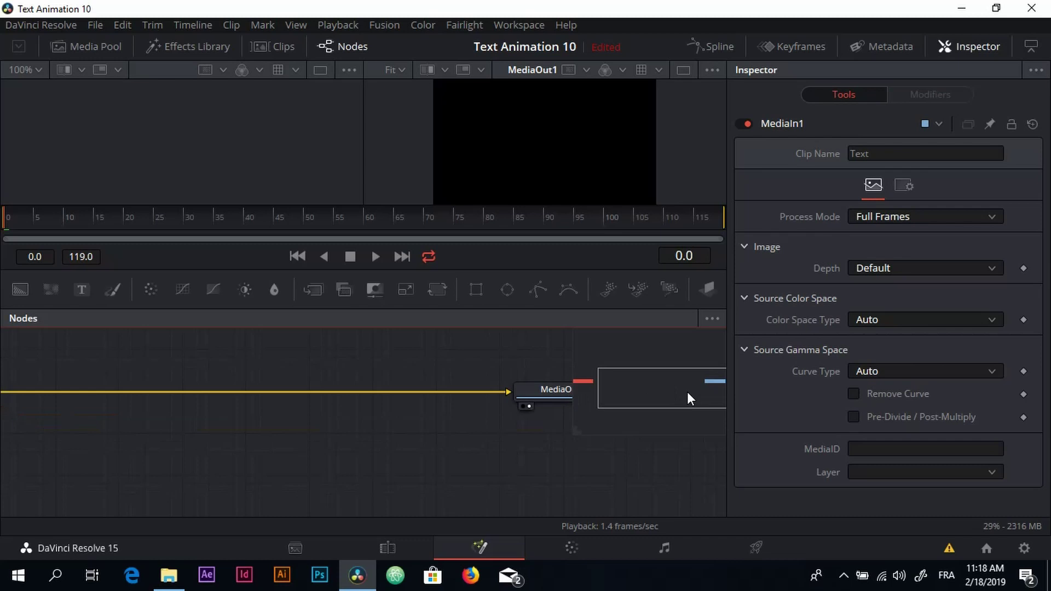
Bring MediaOut1 and MediaIn1 into view in the Nodes panel.
{"action": "left_click_drag", "start_coordinate": [464, 378], "coordinate": [169, 405]}
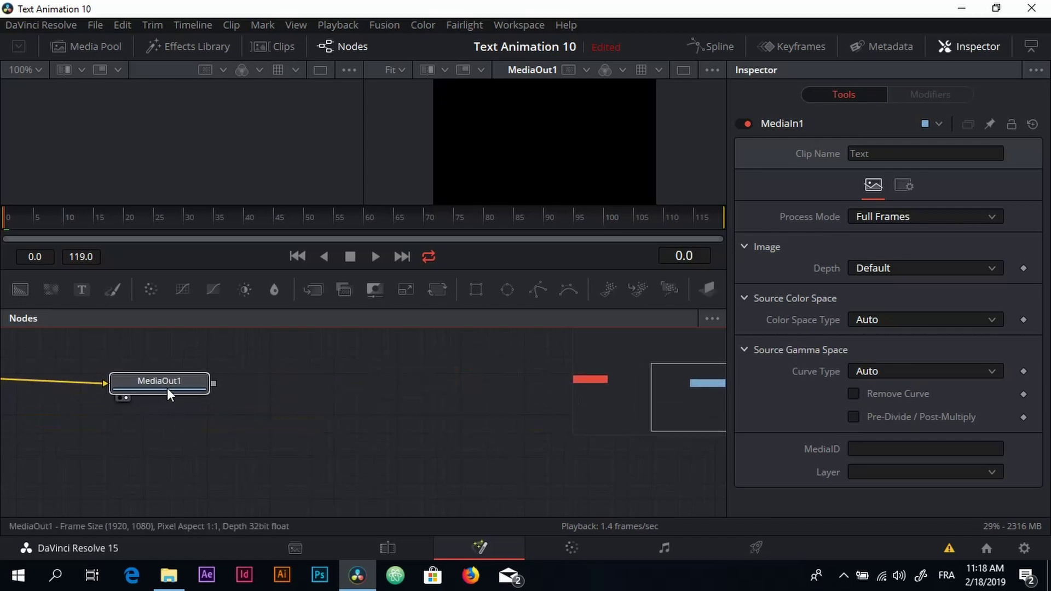
{"action": "left_click", "coordinate": [166, 392]}
{"action": "mouse_move", "coordinate": [702, 392]}
{"action": "left_mouse_down"}
{"action": "mouse_move", "coordinate": [656, 384]}
{"action": "mouse_move", "coordinate": [704, 399]}
{"action": "left_mouse_up"}
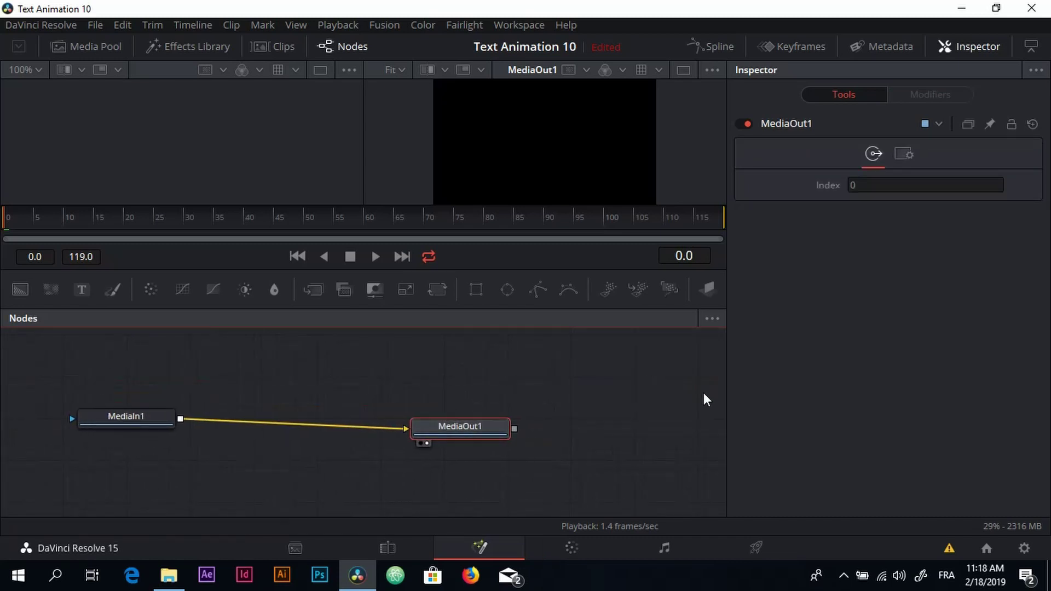
{"action": "left_click", "coordinate": [117, 420]}
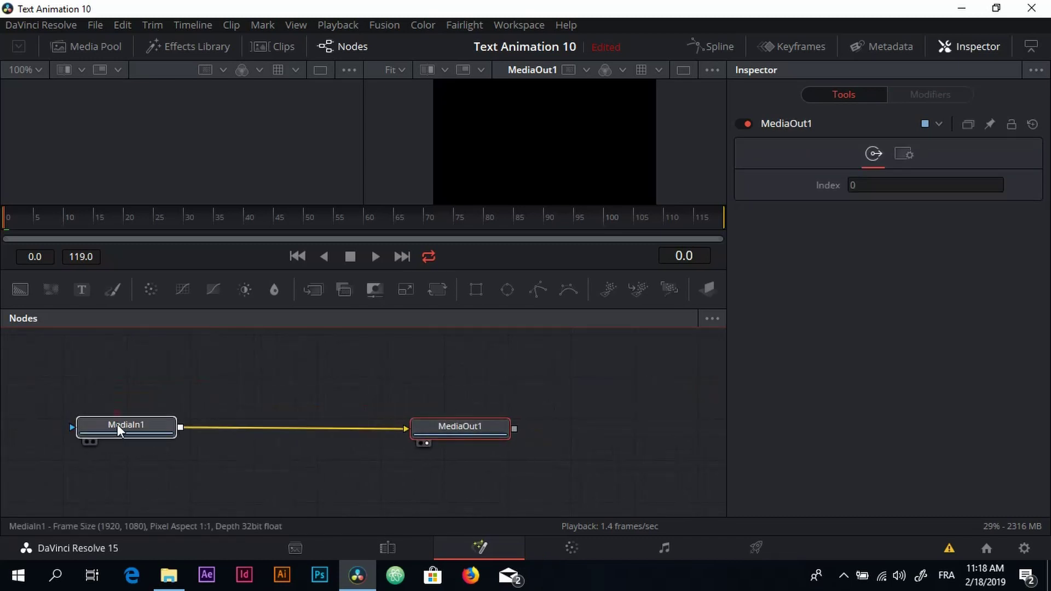
Delete the MediaIn1–MediaOut1 link and spread the two nodes further apart.
{"action": "left_click", "coordinate": [288, 426]}
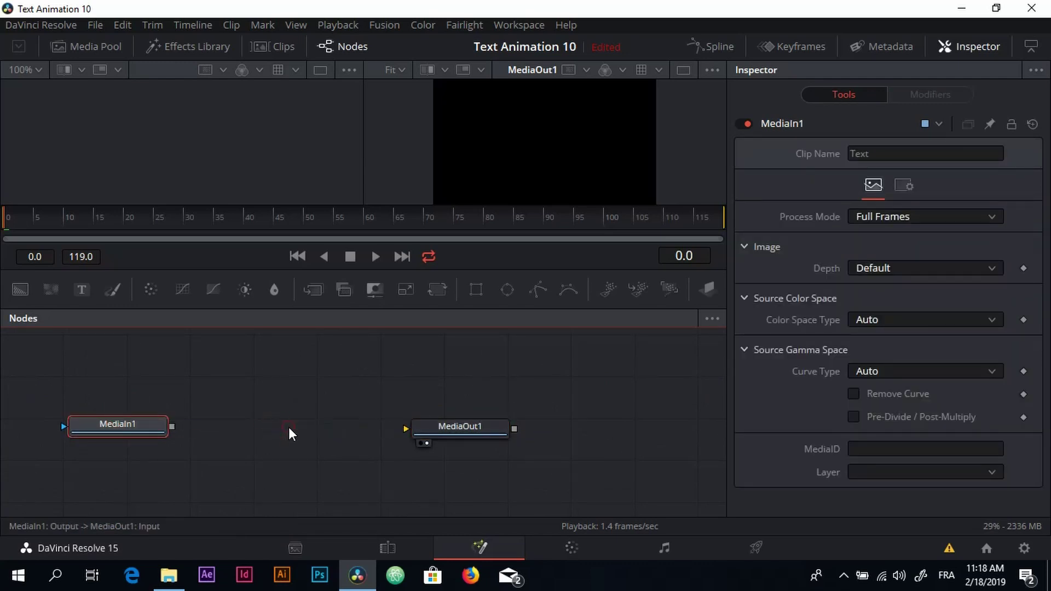
{"action": "left_click_drag", "start_coordinate": [114, 428], "coordinate": [112, 418]}
{"action": "left_click_drag", "start_coordinate": [459, 426], "coordinate": [522, 423]}
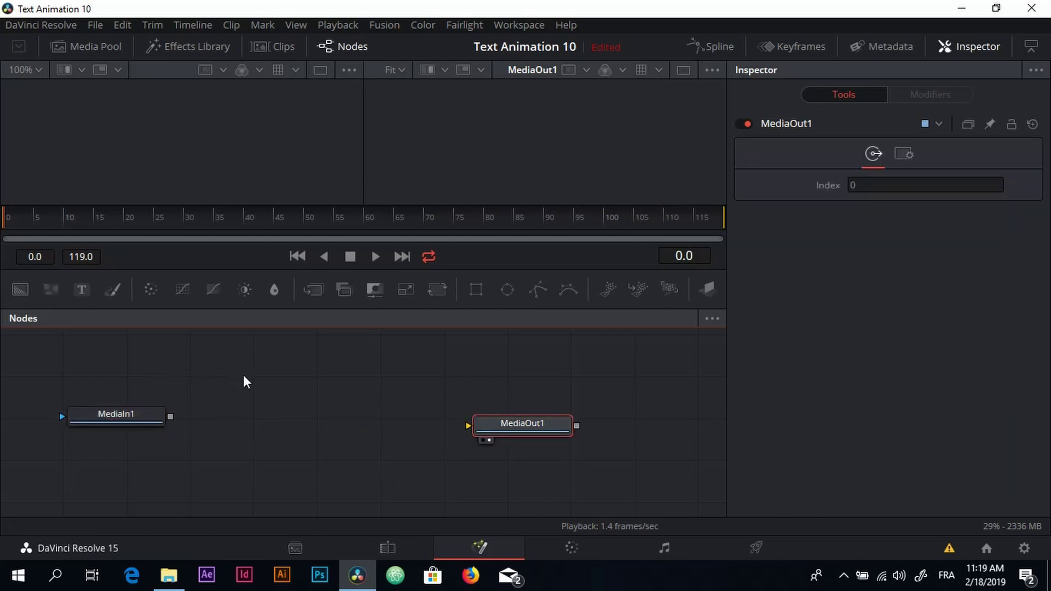
{"action": "left_click", "coordinate": [308, 402]}
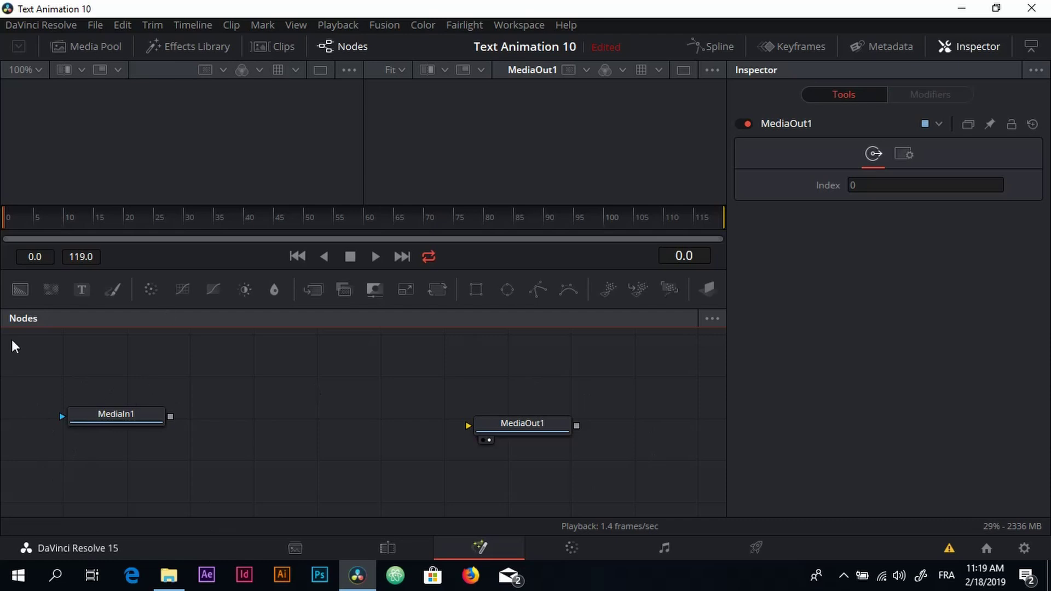
Add a Background1 node between the media nodes and show it in the left viewer.
{"action": "left_click", "coordinate": [22, 290]}
{"action": "left_click_drag", "start_coordinate": [306, 358], "coordinate": [344, 423]}
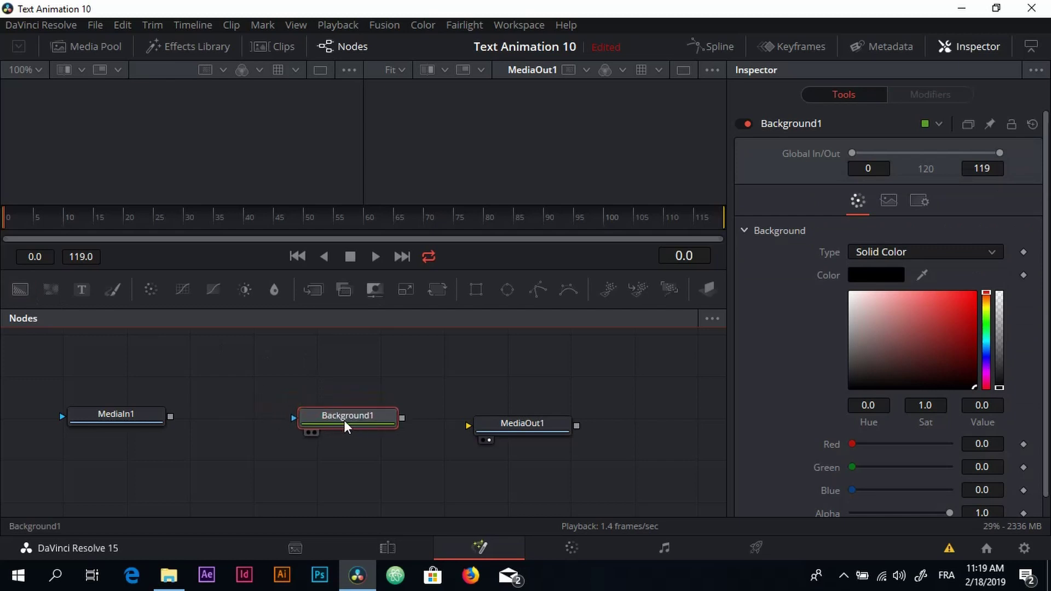
{"action": "left_click", "coordinate": [308, 434]}
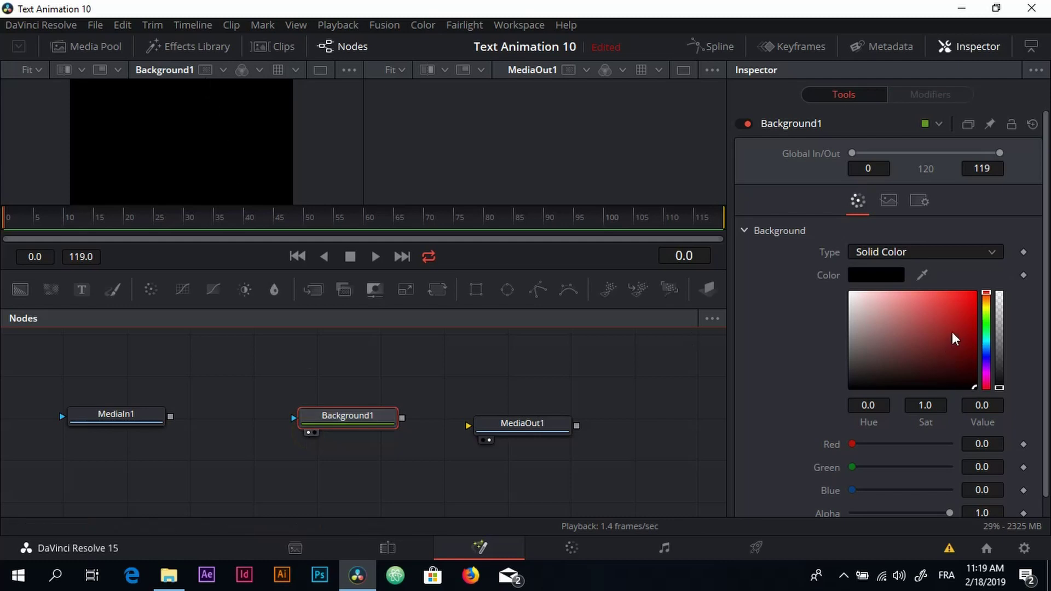
Set Background1's colour to bright red (Red 0.89) and nudge the node into place.
{"action": "left_click", "coordinate": [941, 313]}
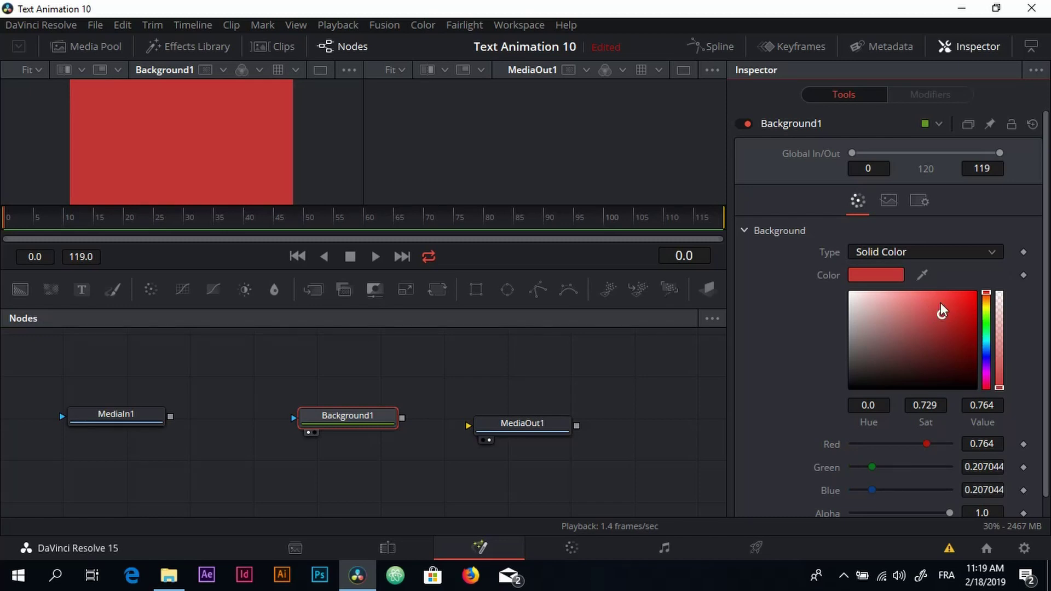
{"action": "left_click", "coordinate": [940, 302]}
{"action": "left_click_drag", "start_coordinate": [943, 303], "coordinate": [945, 303]}
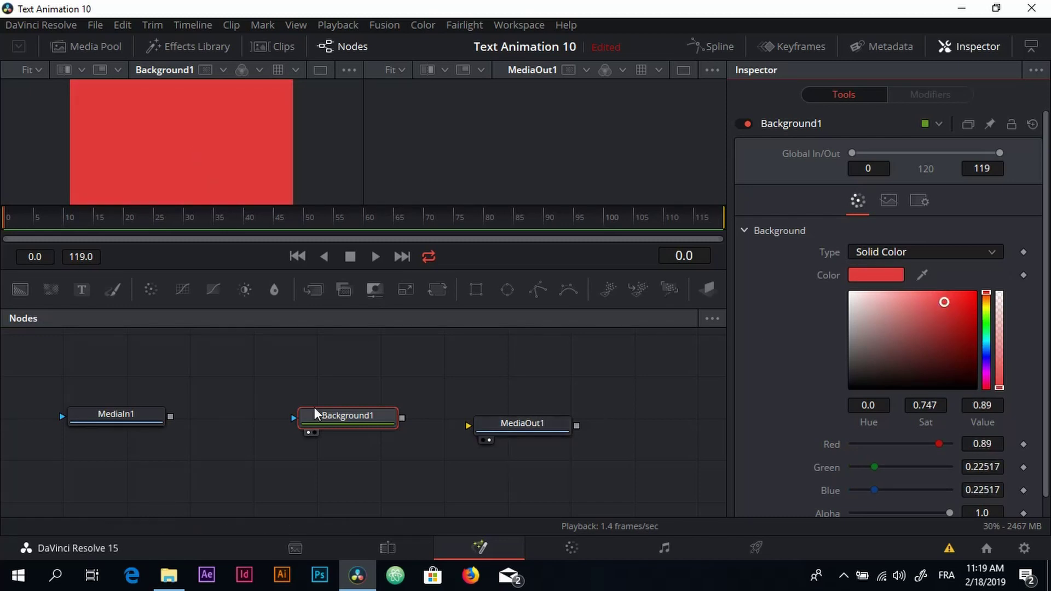
{"action": "mouse_move", "coordinate": [330, 418]}
{"action": "left_mouse_down"}
{"action": "mouse_move", "coordinate": [315, 409]}
{"action": "mouse_move", "coordinate": [322, 429]}
{"action": "left_mouse_up"}
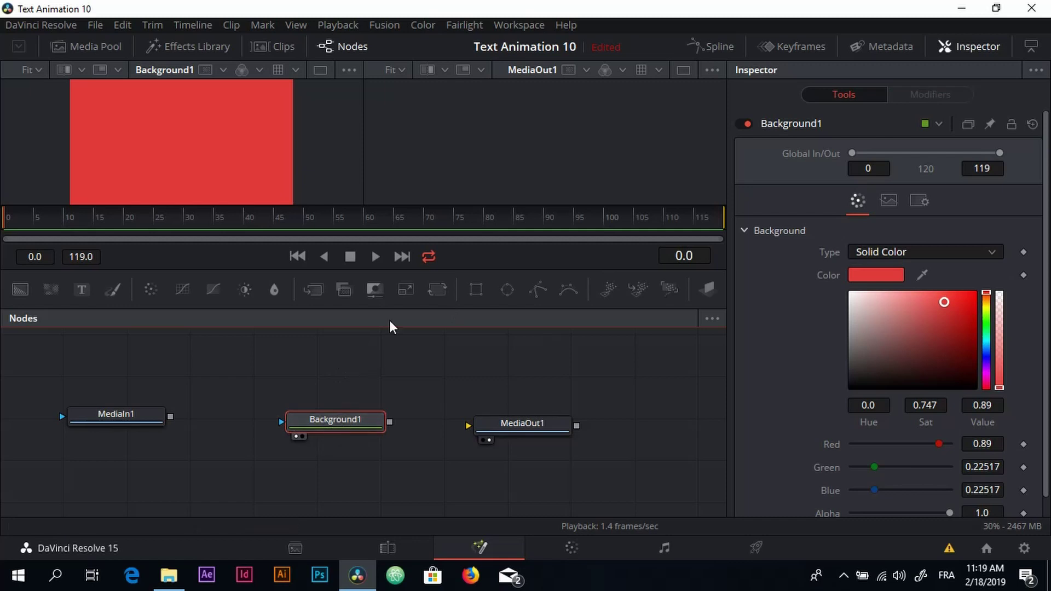
Add a Rectangle1 mask to Background1 as a hollow outline with border width 0.022.
{"action": "left_click", "coordinate": [479, 290]}
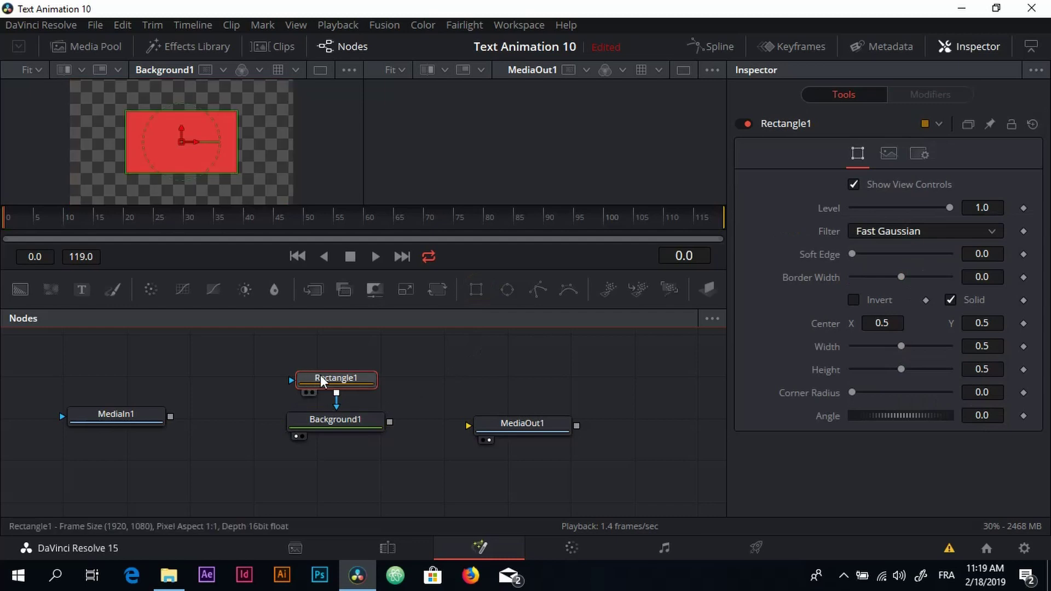
{"action": "mouse_move", "coordinate": [320, 376]}
{"action": "left_mouse_down"}
{"action": "mouse_move", "coordinate": [358, 360]}
{"action": "mouse_move", "coordinate": [322, 361]}
{"action": "left_mouse_up"}
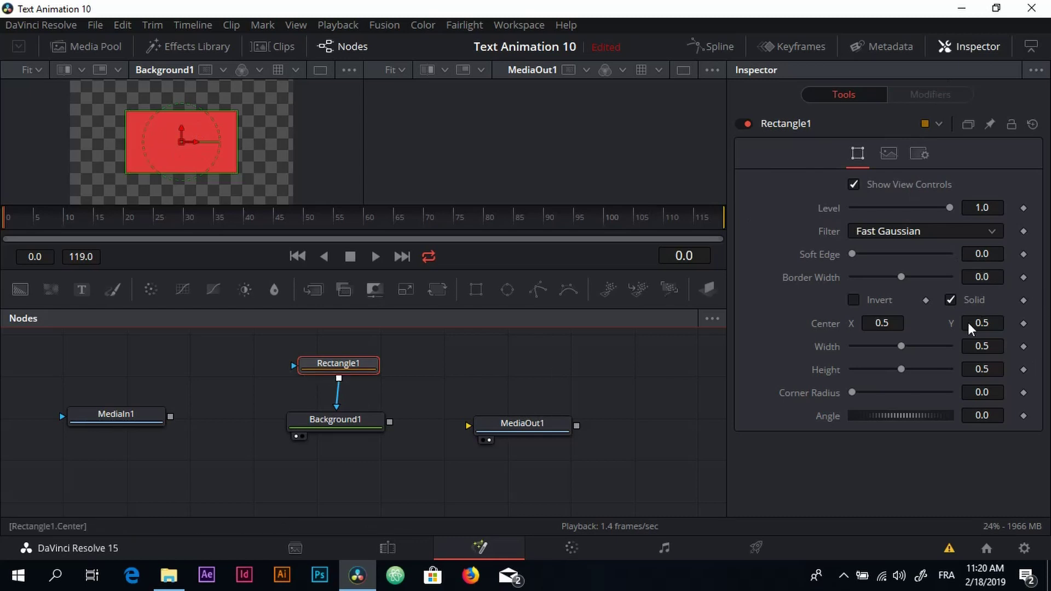
{"action": "left_click", "coordinate": [950, 300]}
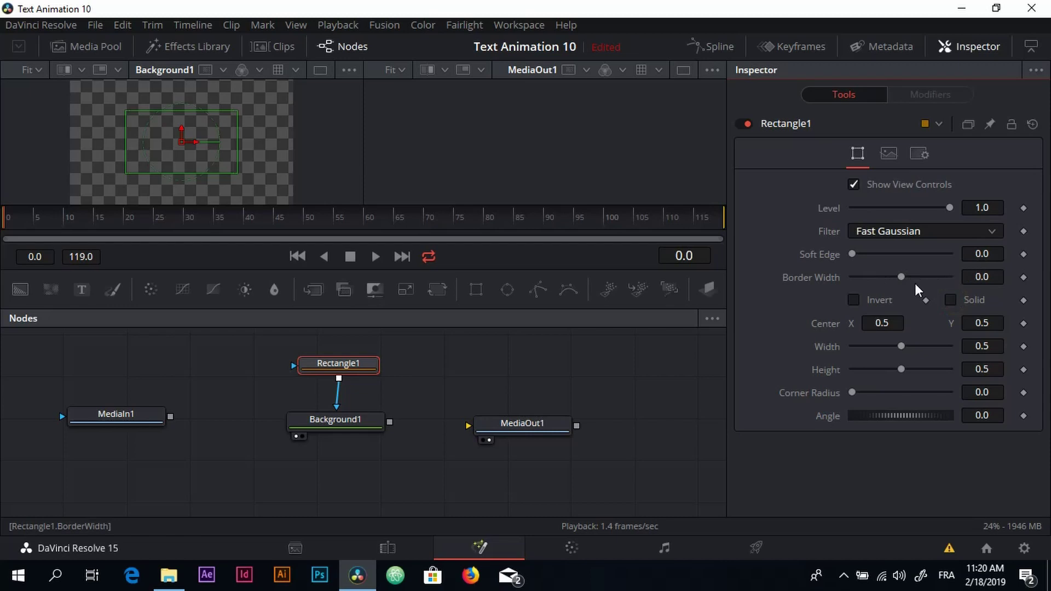
{"action": "left_click_drag", "start_coordinate": [902, 276], "coordinate": [907, 276]}
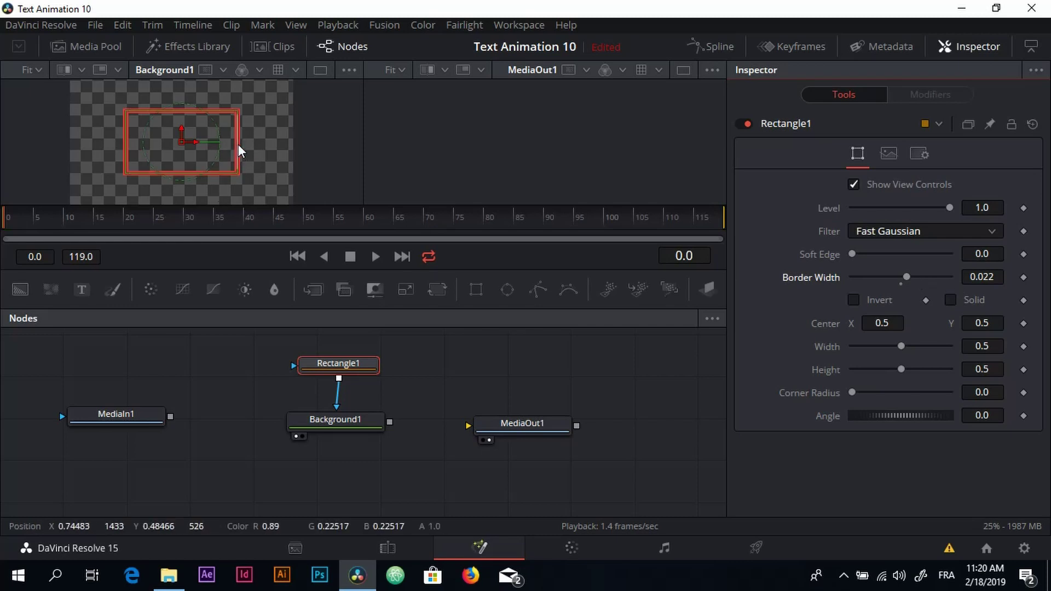
Stretch the rectangle to width 0.927586 and height 0.561349, then use a single viewer.
{"action": "left_click_drag", "start_coordinate": [237, 144], "coordinate": [285, 150]}
{"action": "left_click_drag", "start_coordinate": [235, 112], "coordinate": [235, 107]}
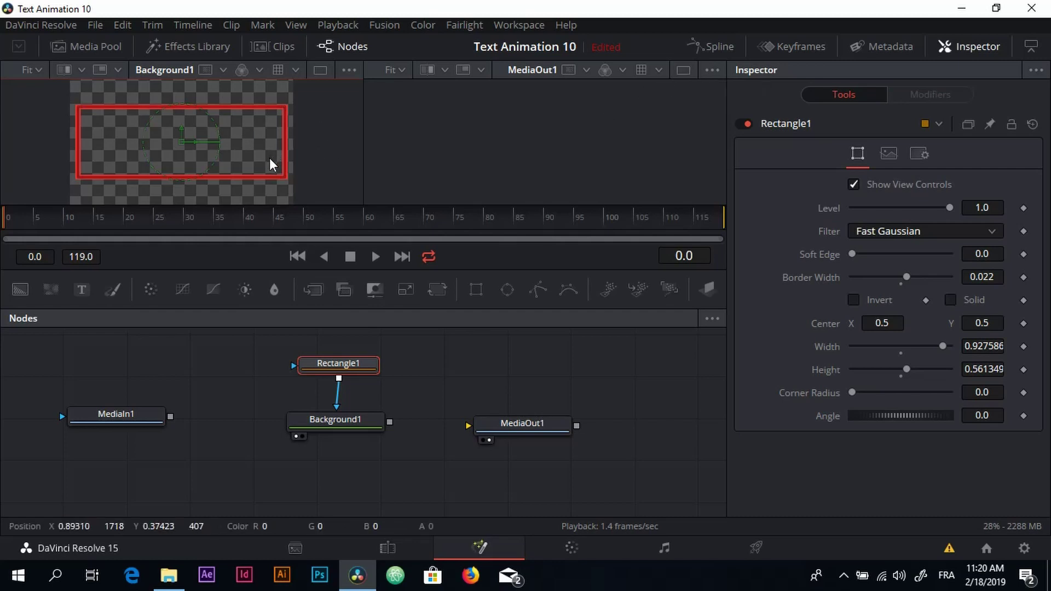
{"action": "left_click", "coordinate": [683, 70]}
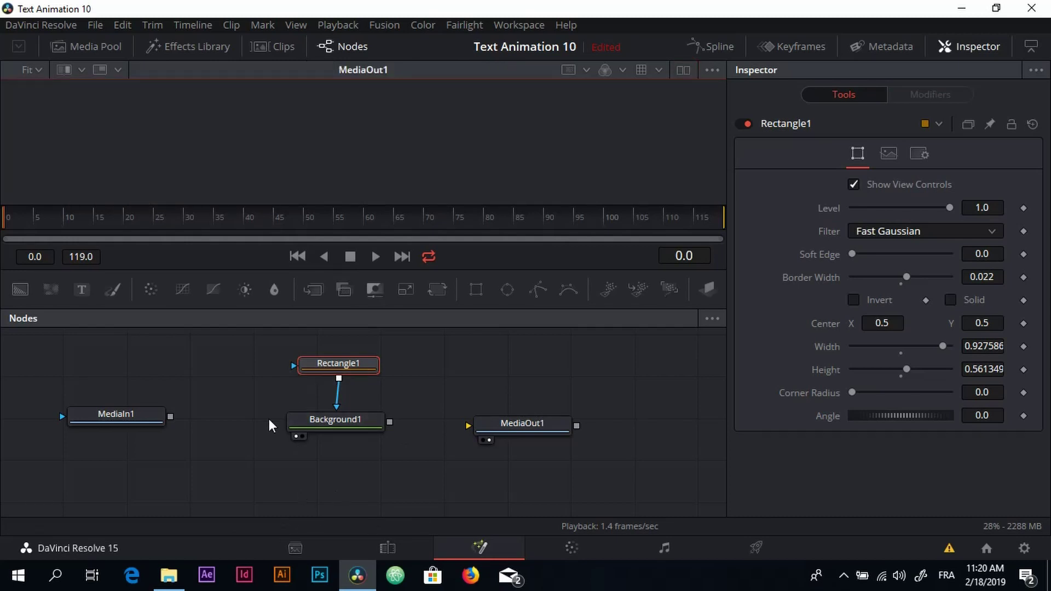
View Background1 in an enlarged viewer and scrub through the clip toward frame 119.
{"action": "left_click", "coordinate": [303, 436]}
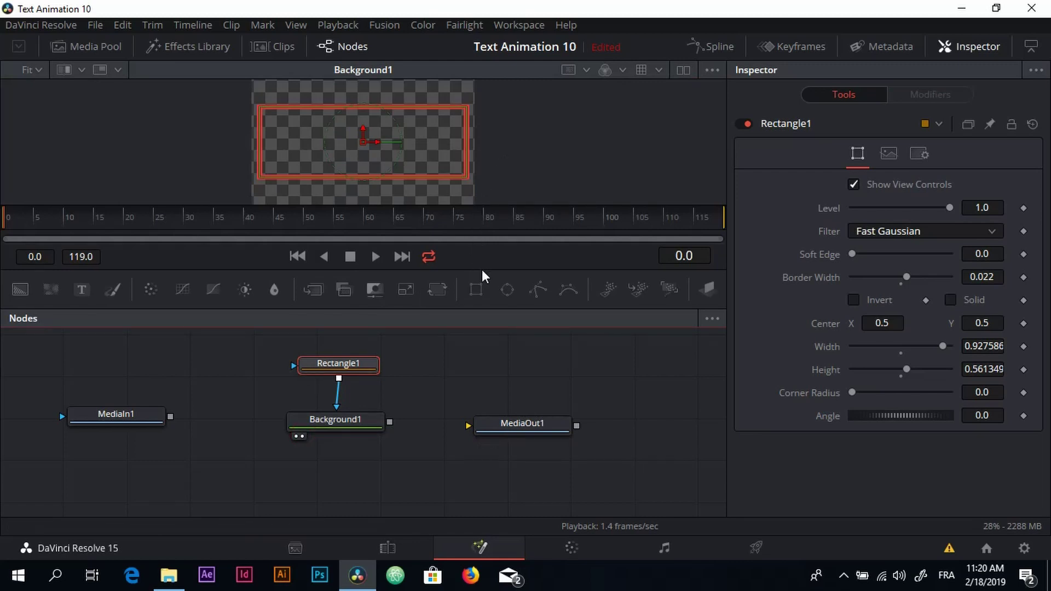
{"action": "left_click_drag", "start_coordinate": [481, 274], "coordinate": [479, 324]}
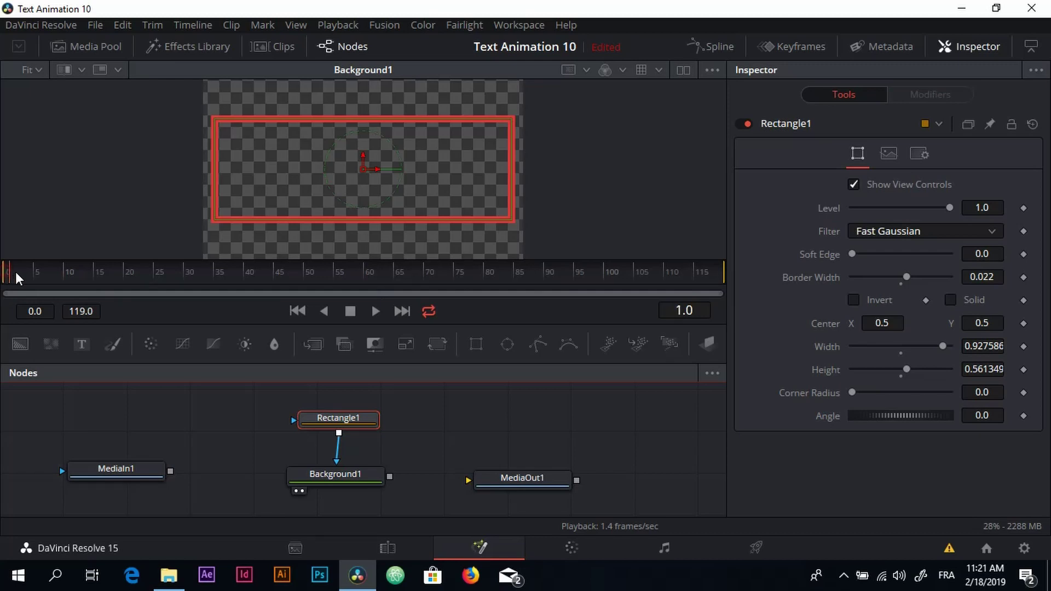
{"action": "left_click_drag", "start_coordinate": [38, 270], "coordinate": [80, 273]}
{"action": "left_click_drag", "start_coordinate": [306, 285], "coordinate": [648, 288]}
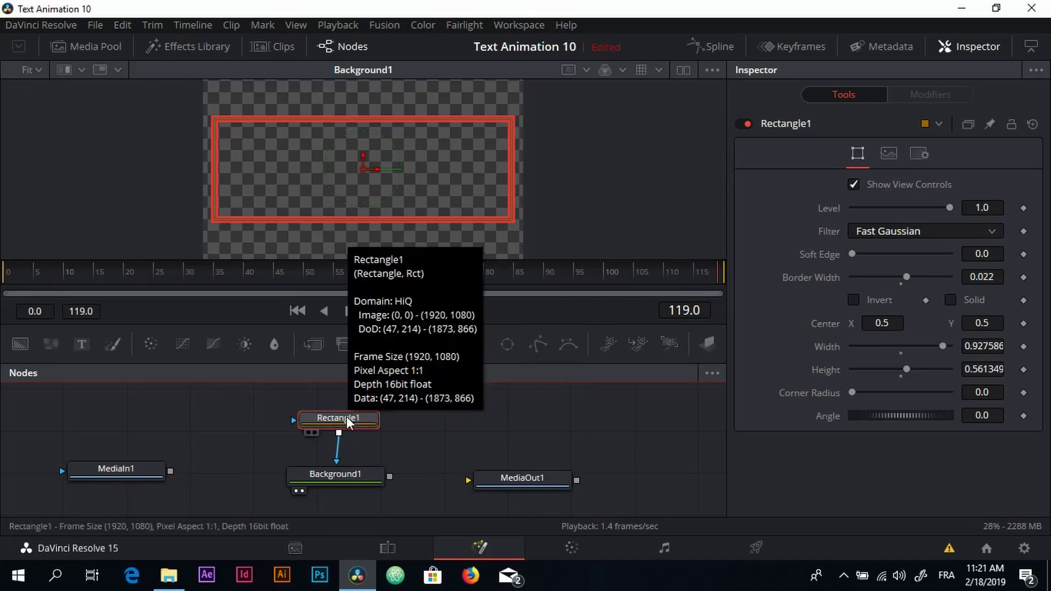
Draw a closed four-point Polygon1 mask over the frame's bottom-right gap.
{"action": "left_click", "coordinate": [544, 348]}
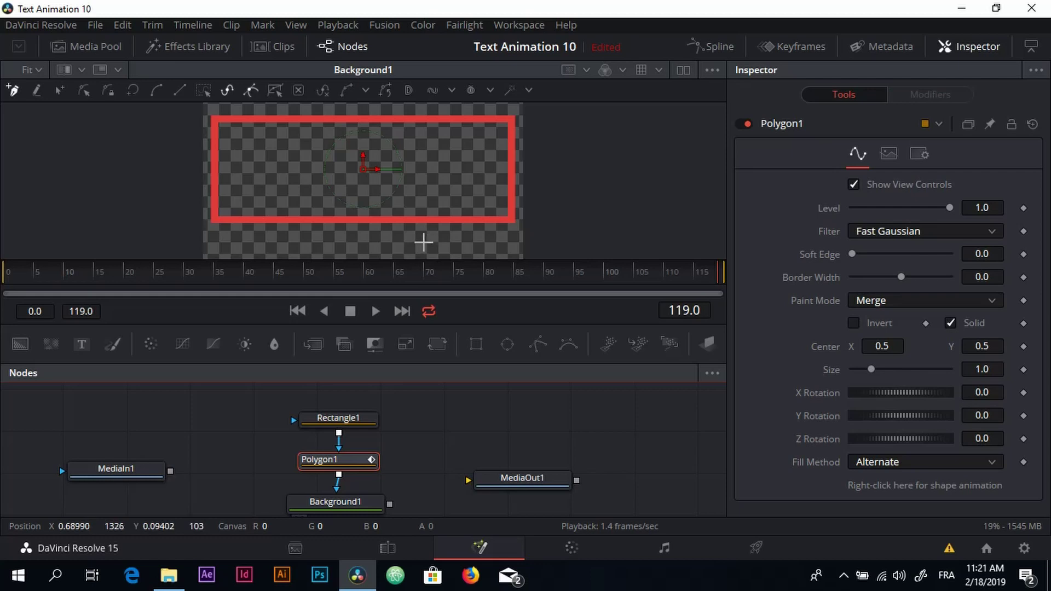
{"action": "left_click_drag", "start_coordinate": [423, 242], "coordinate": [420, 197]}
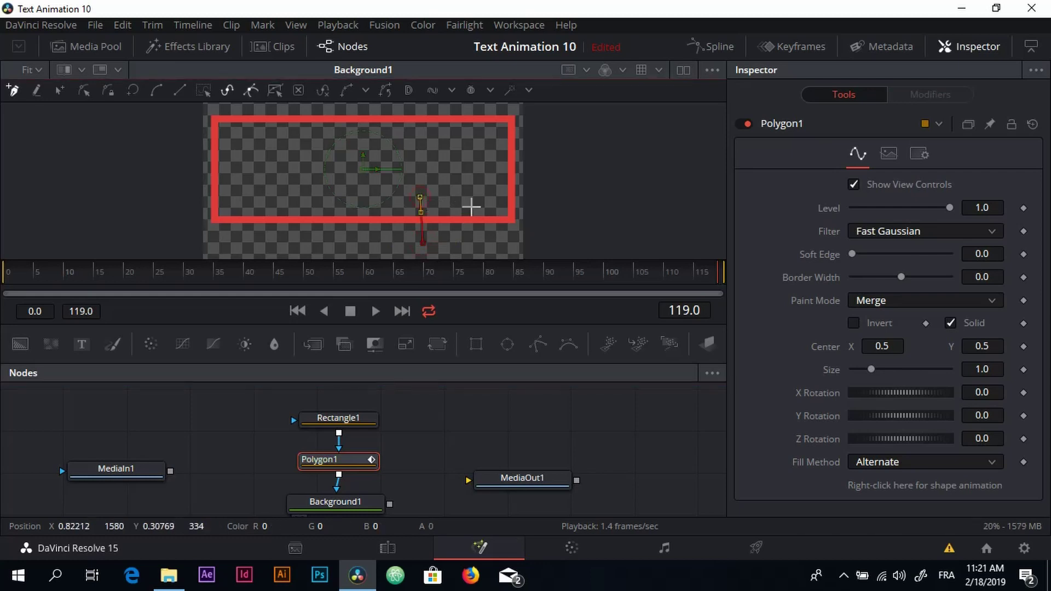
{"action": "left_click", "coordinate": [526, 199]}
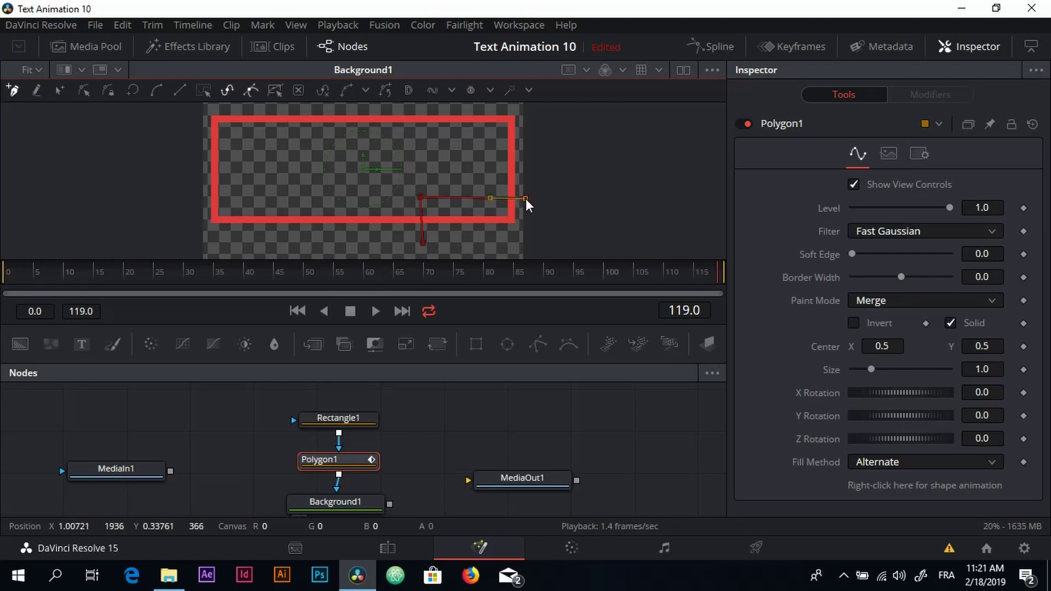
{"action": "left_click", "coordinate": [521, 246]}
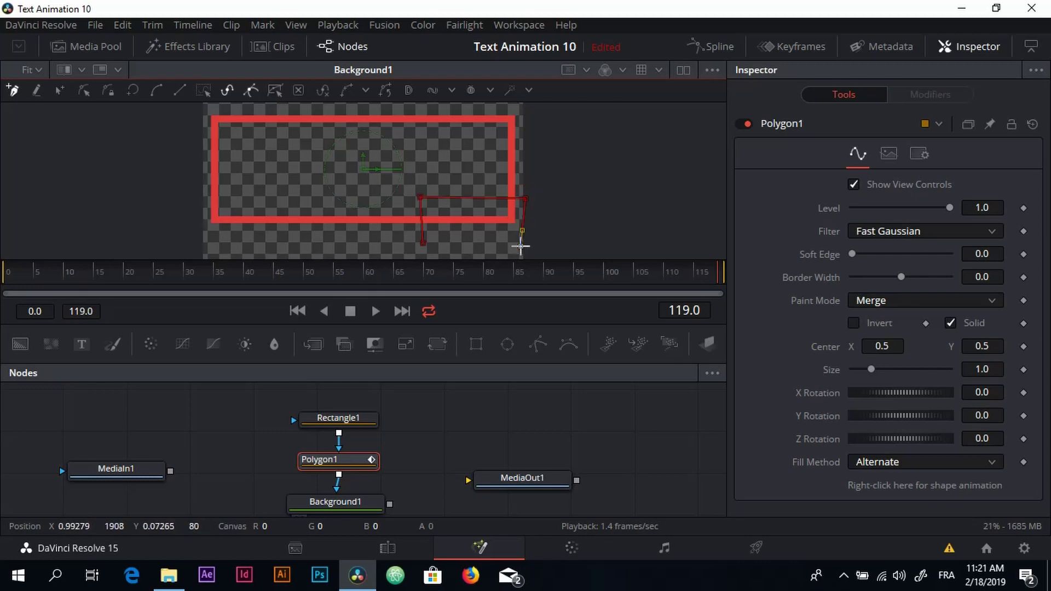
{"action": "left_click", "coordinate": [422, 244]}
{"action": "key", "text": "shift+c"}
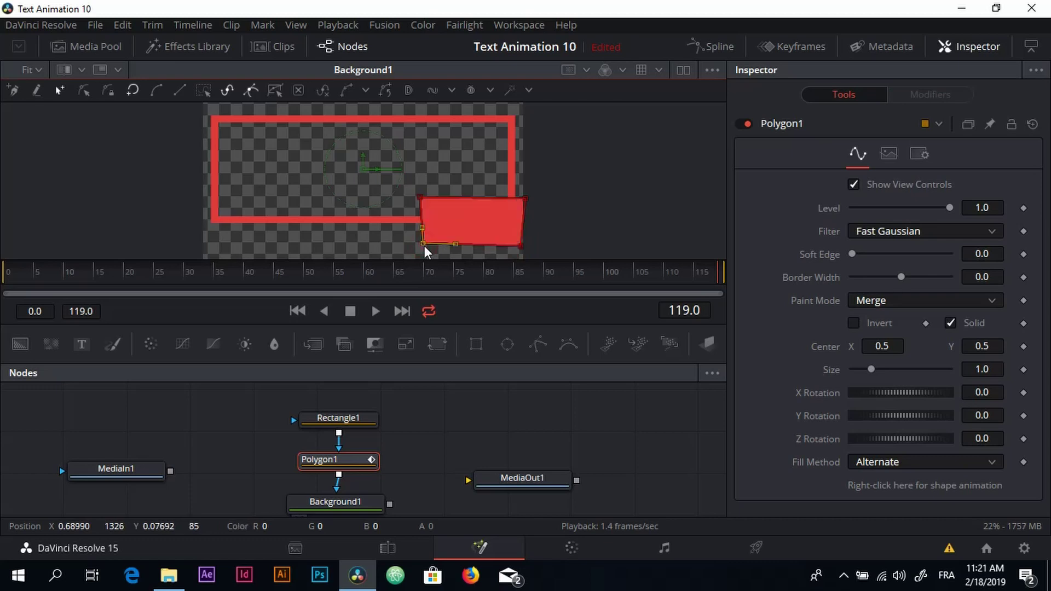
Adjust the polygon's corner and top-edge points to align with the red frame.
{"action": "left_click_drag", "start_coordinate": [424, 245], "coordinate": [417, 250]}
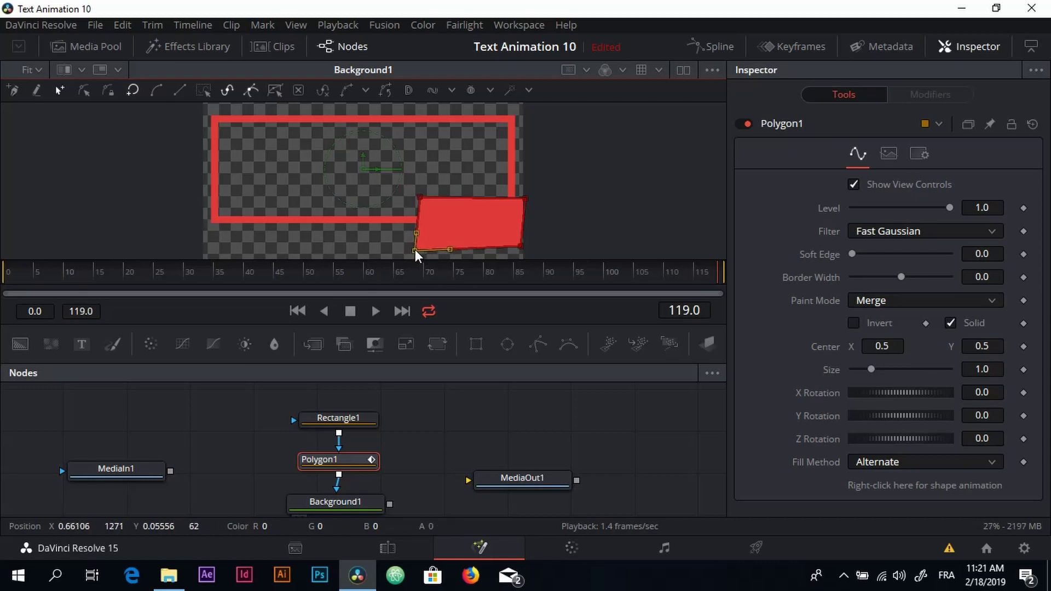
{"action": "left_click_drag", "start_coordinate": [419, 196], "coordinate": [410, 196]}
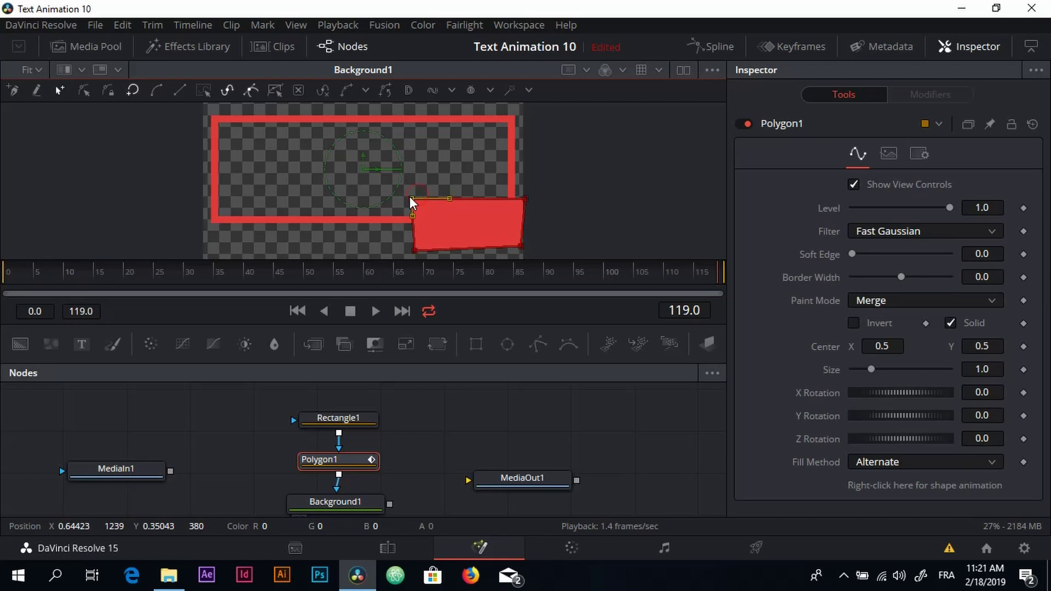
{"action": "left_click", "coordinate": [414, 250]}
{"action": "left_click_drag", "start_coordinate": [415, 249], "coordinate": [412, 250]}
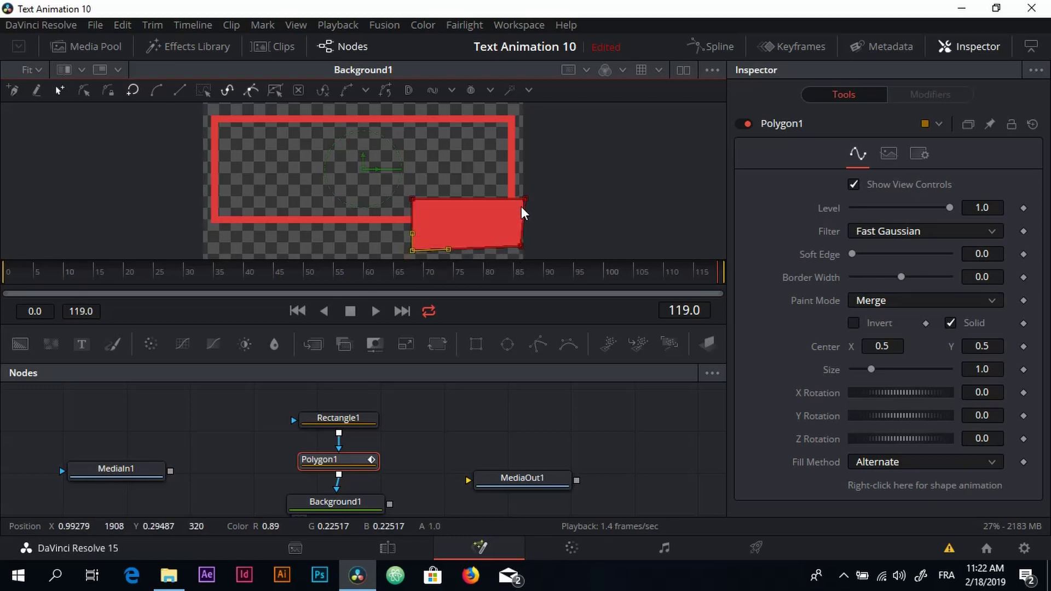
{"action": "left_click", "coordinate": [485, 198]}
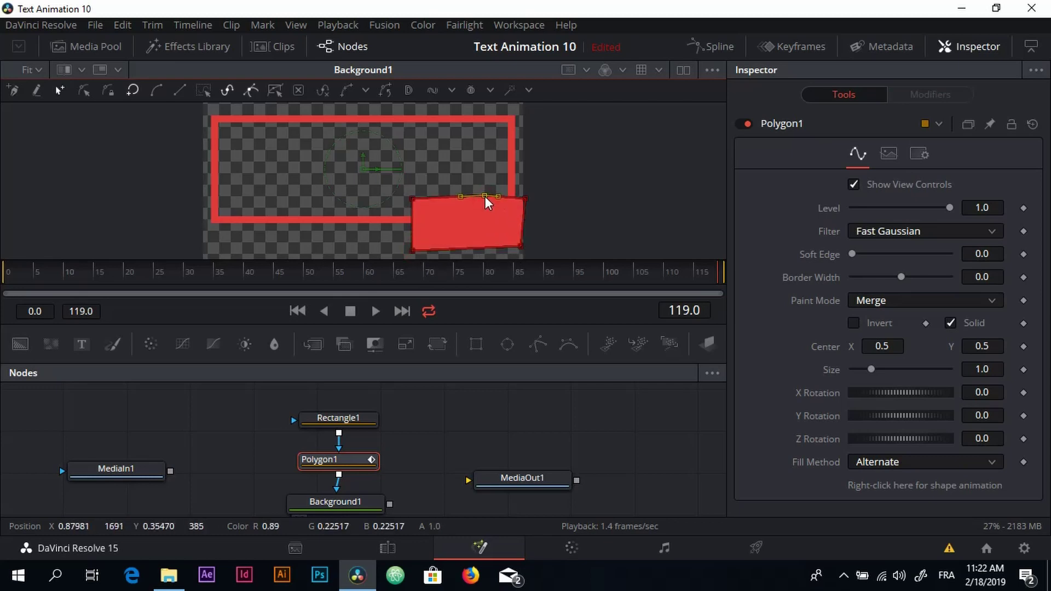
{"action": "left_click_drag", "start_coordinate": [485, 196], "coordinate": [525, 192]}
{"action": "left_click", "coordinate": [480, 200]}
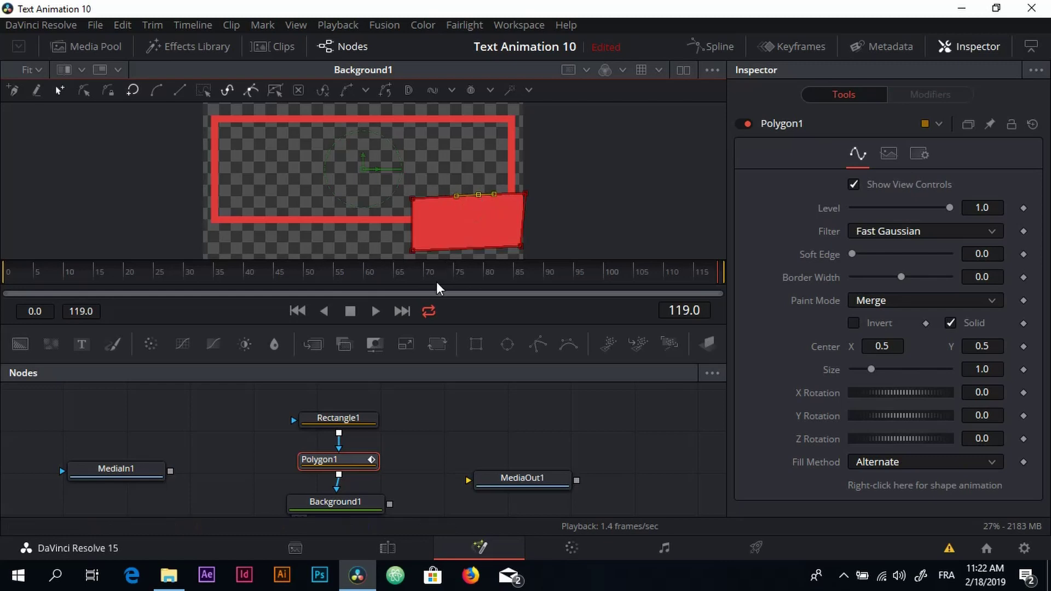
{"action": "left_click_drag", "start_coordinate": [412, 198], "coordinate": [412, 192]}
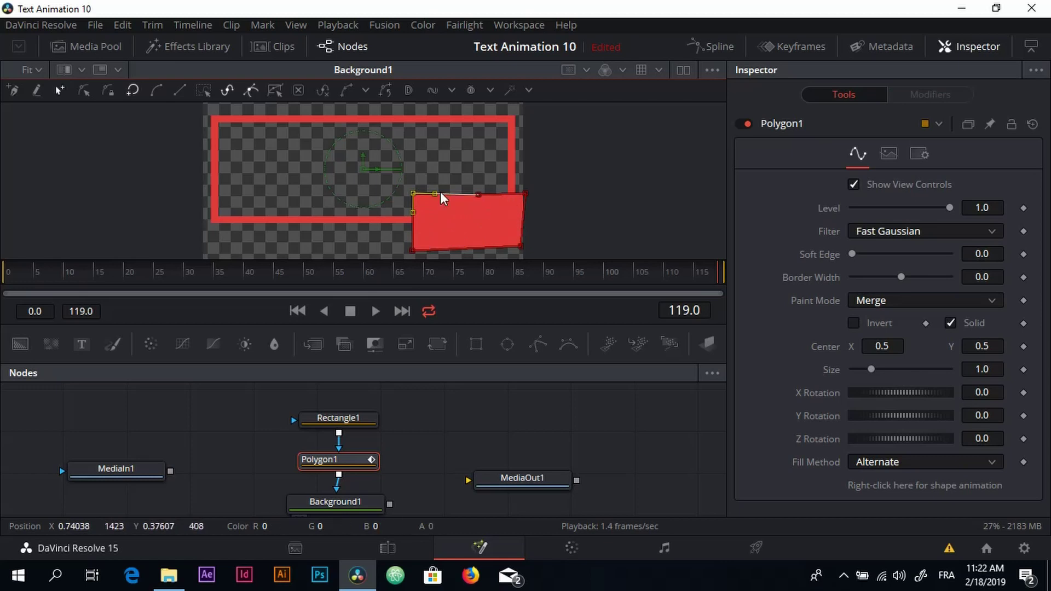
Set Polygon1's Paint Mode to Subtract.
{"action": "left_click", "coordinate": [869, 301]}
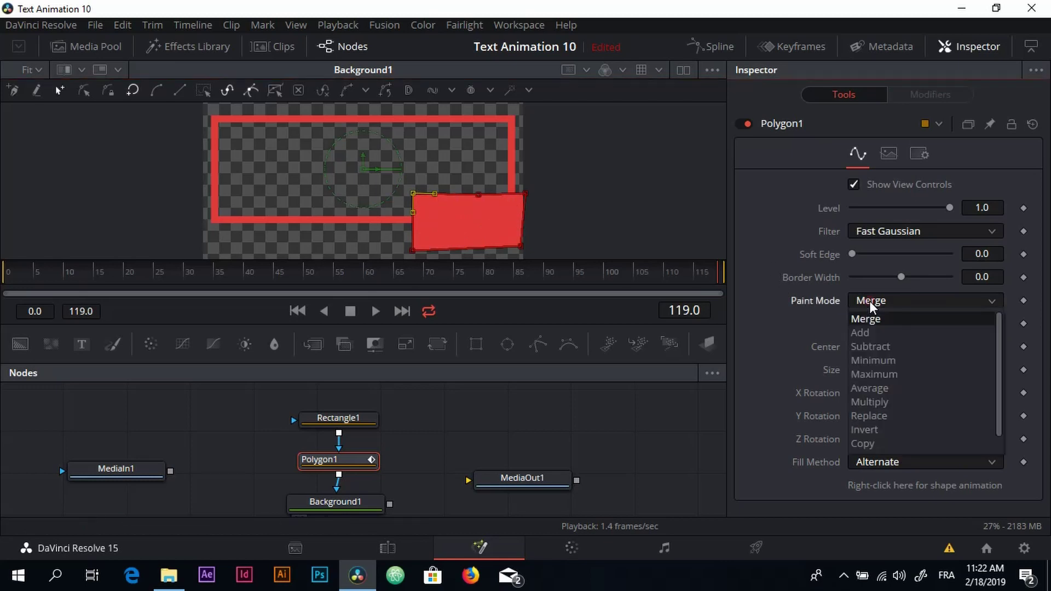
{"action": "left_click", "coordinate": [898, 349]}
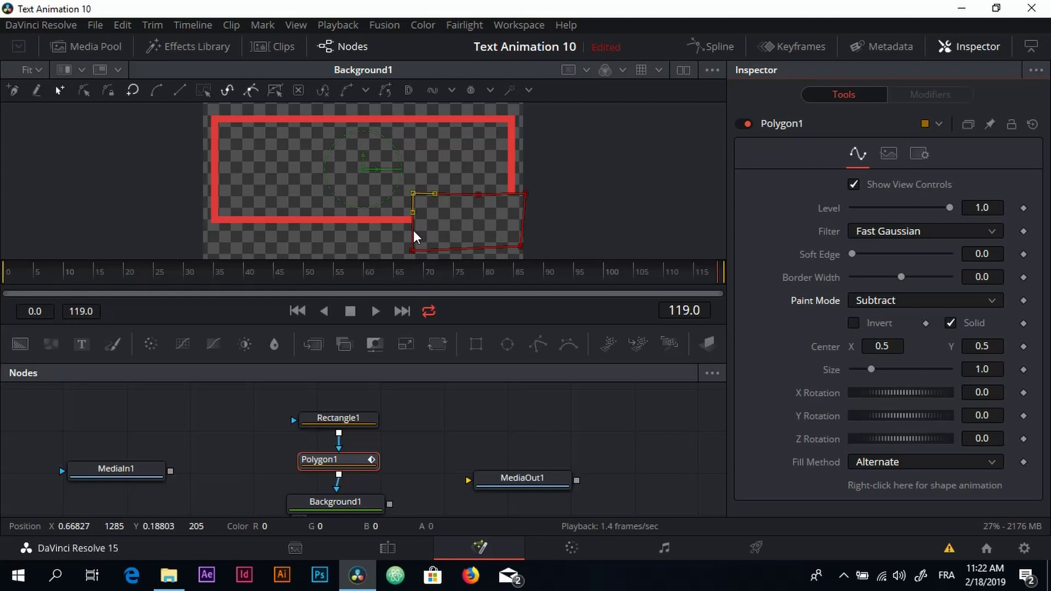
Return to frame 0 and drag the polygon's points out toward the canvas corners.
{"action": "left_click", "coordinate": [718, 276]}
{"action": "left_click_drag", "start_coordinate": [718, 277], "coordinate": [10, 271]}
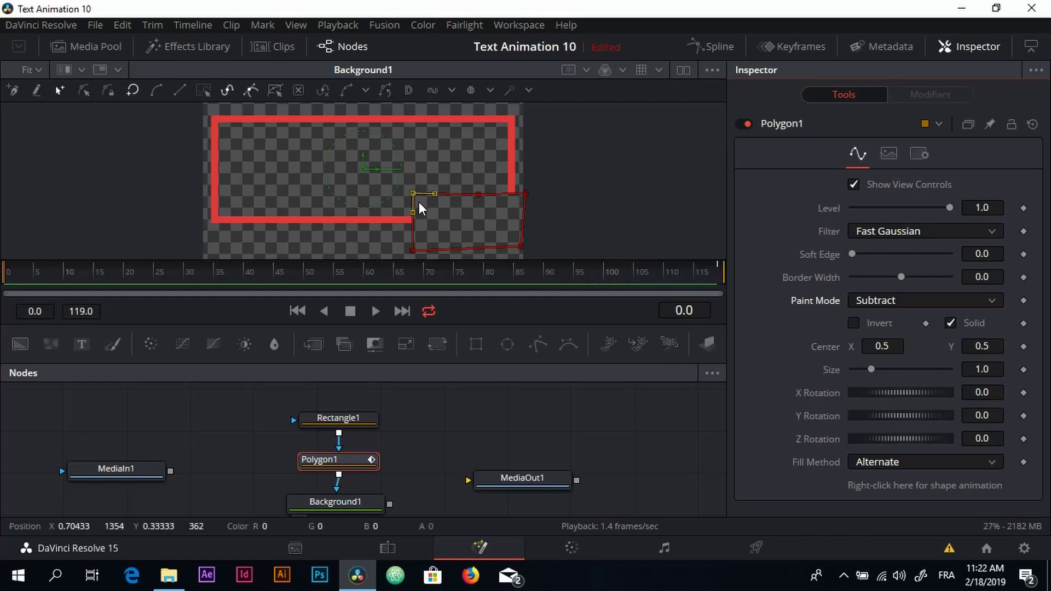
{"action": "left_click_drag", "start_coordinate": [412, 193], "coordinate": [210, 105]}
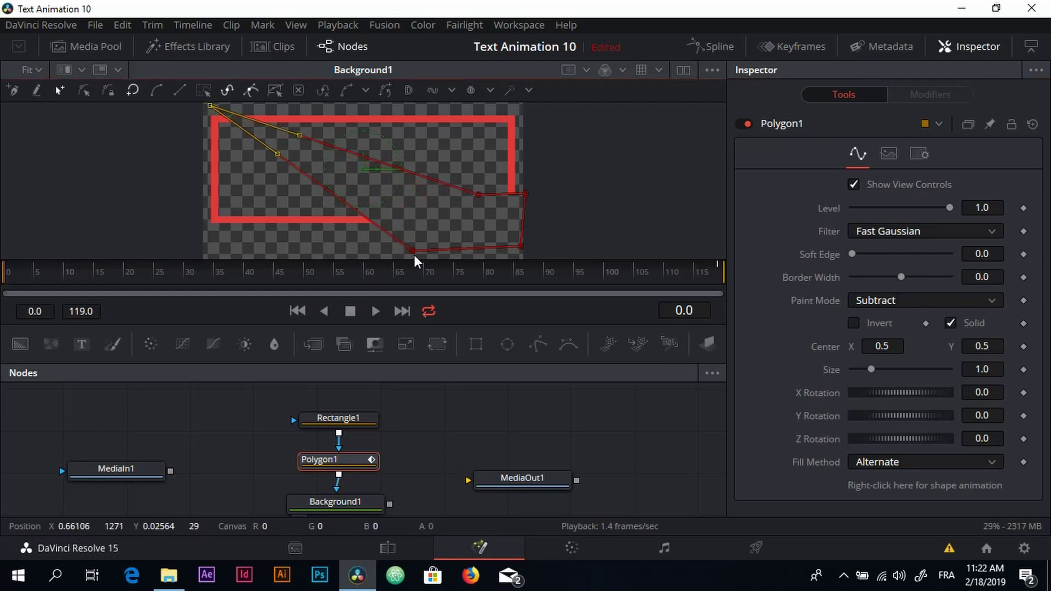
{"action": "left_click_drag", "start_coordinate": [412, 252], "coordinate": [209, 225]}
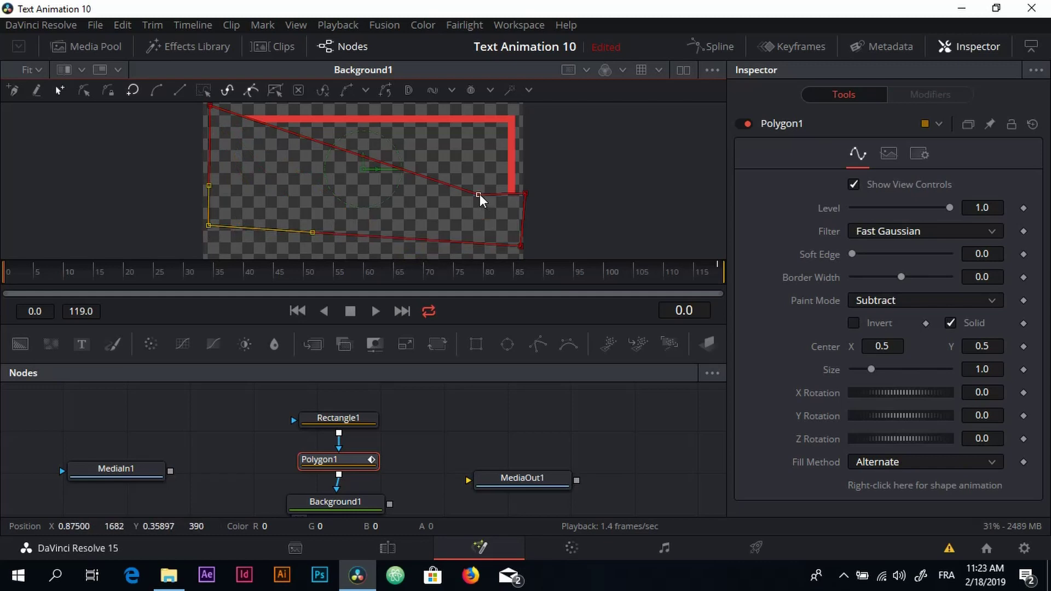
{"action": "left_click_drag", "start_coordinate": [479, 194], "coordinate": [569, 94]}
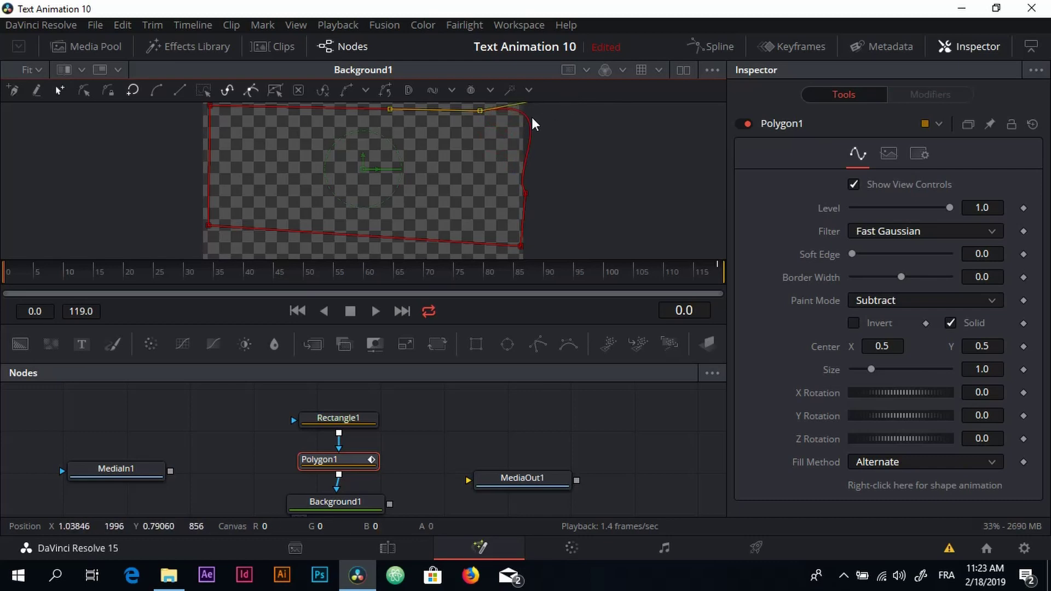
Push the top-right and bottom-left points past the canvas edges, then check a later frame.
{"action": "scroll", "coordinate": [556, 141], "scroll_direction": "up", "scroll_amount": 2}
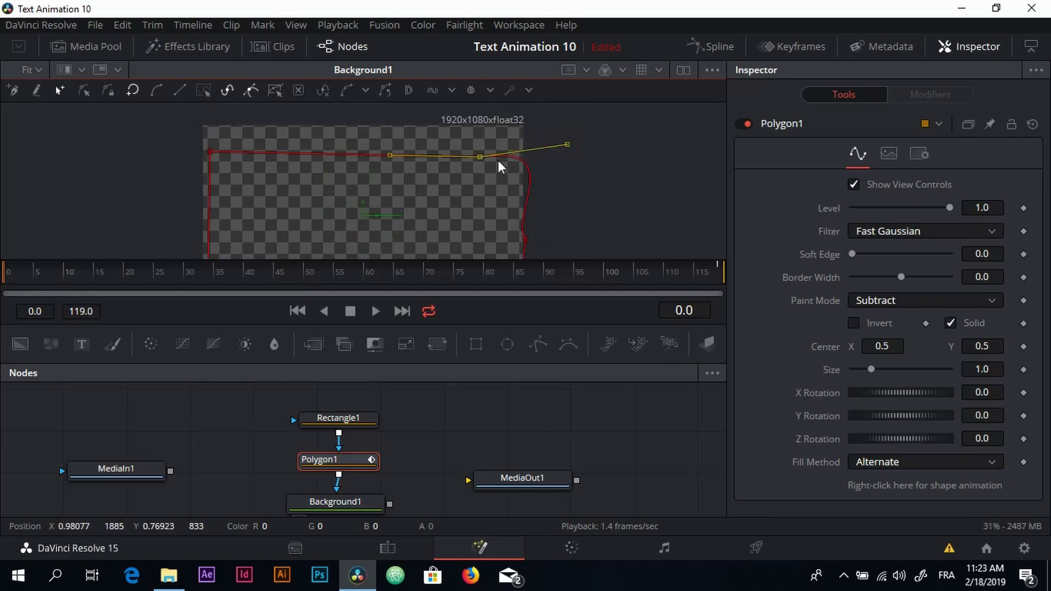
{"action": "mouse_move", "coordinate": [479, 154]}
{"action": "left_mouse_down"}
{"action": "mouse_move", "coordinate": [497, 150]}
{"action": "mouse_move", "coordinate": [470, 146]}
{"action": "left_mouse_up"}
{"action": "scroll", "coordinate": [461, 180], "scroll_direction": "down", "scroll_amount": 3}
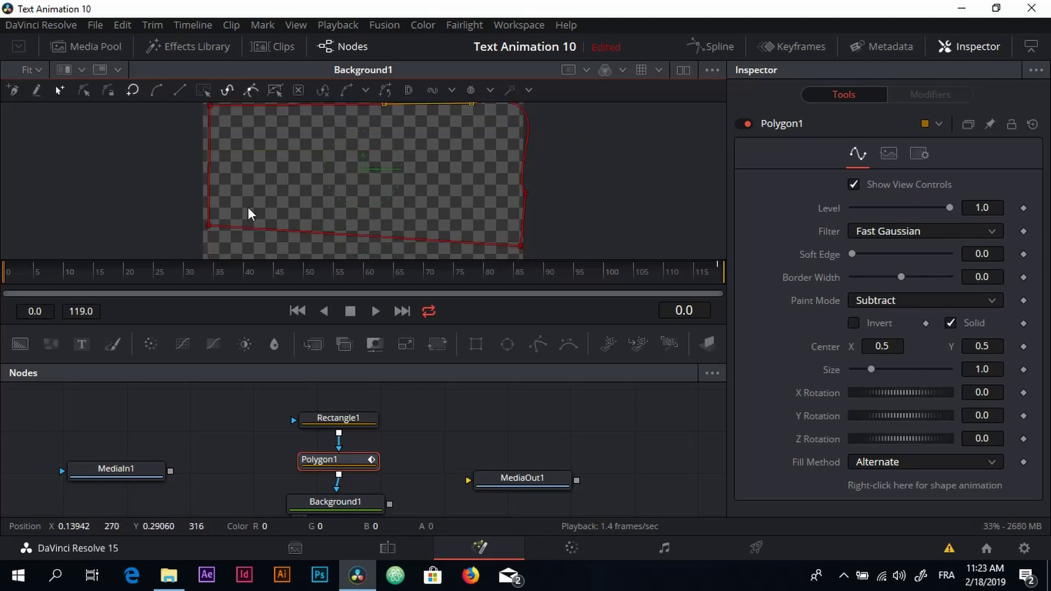
{"action": "scroll", "coordinate": [339, 204], "scroll_direction": "up", "scroll_amount": 3}
{"action": "scroll", "coordinate": [317, 200], "scroll_direction": "down", "scroll_amount": 3}
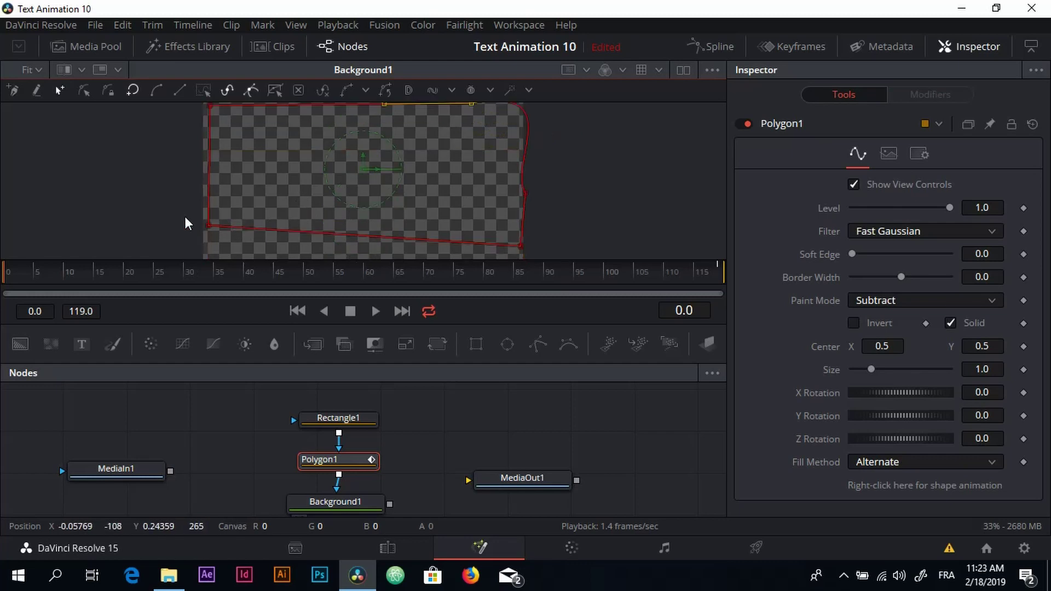
{"action": "left_click_drag", "start_coordinate": [208, 225], "coordinate": [203, 238]}
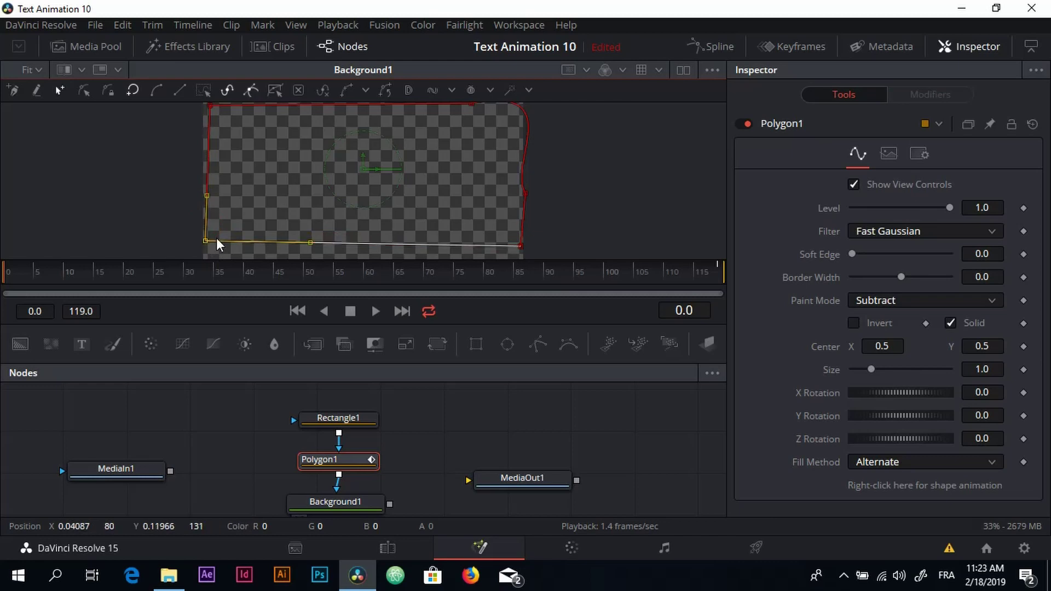
{"action": "scroll", "coordinate": [215, 238], "scroll_direction": "up", "scroll_amount": 2}
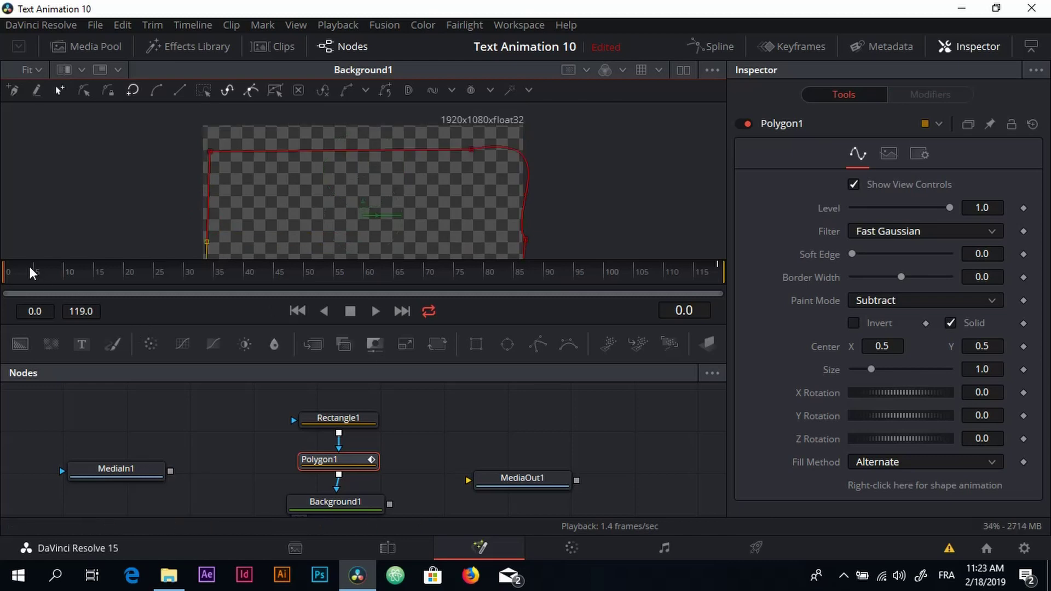
{"action": "left_click_drag", "start_coordinate": [7, 273], "coordinate": [724, 311]}
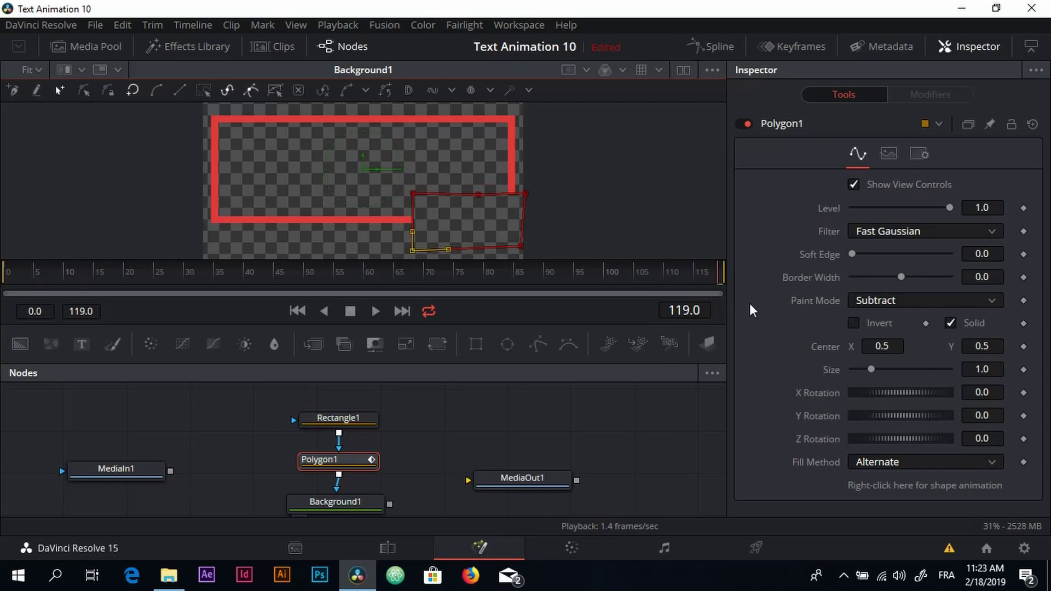
At frame 119, select the polygon's top-right point to inspect the final shape.
{"action": "left_click", "coordinate": [524, 193]}
Connect Background1 to MediaOut1 and feed MediaIn1 into a new Merge1 node.
{"action": "scroll", "coordinate": [257, 425], "scroll_direction": "down", "scroll_amount": 2}
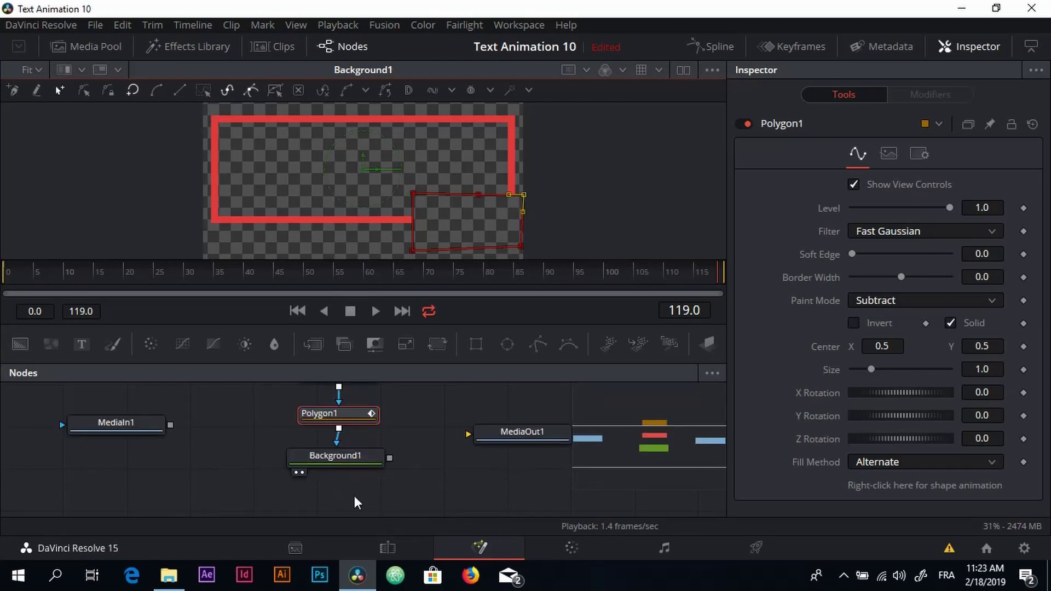
{"action": "scroll", "coordinate": [246, 465], "scroll_direction": "up", "scroll_amount": 2}
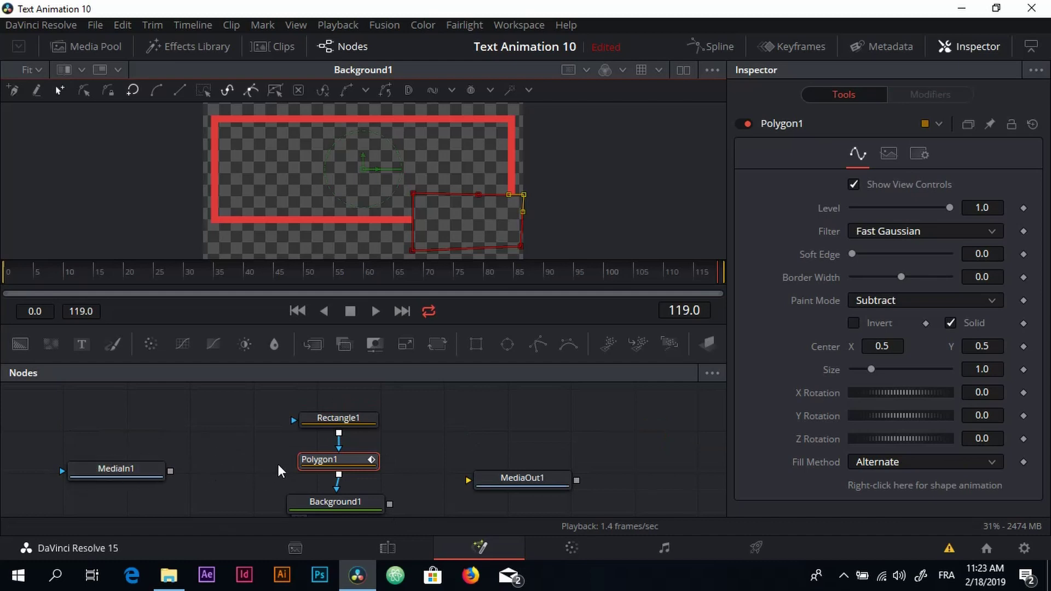
{"action": "scroll", "coordinate": [278, 471], "scroll_direction": "down", "scroll_amount": 2}
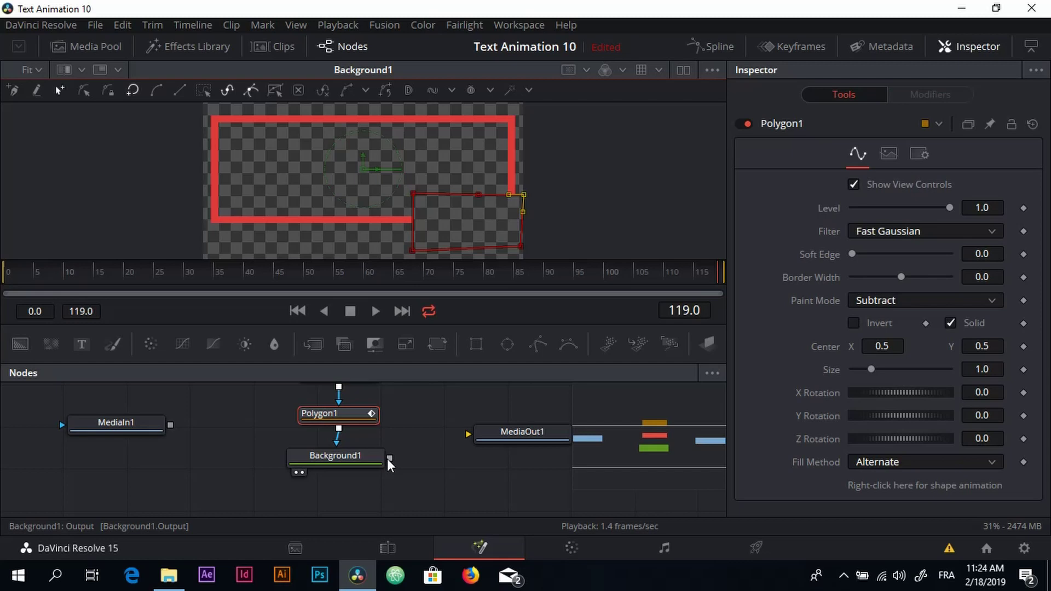
{"action": "left_click_drag", "start_coordinate": [388, 458], "coordinate": [480, 427]}
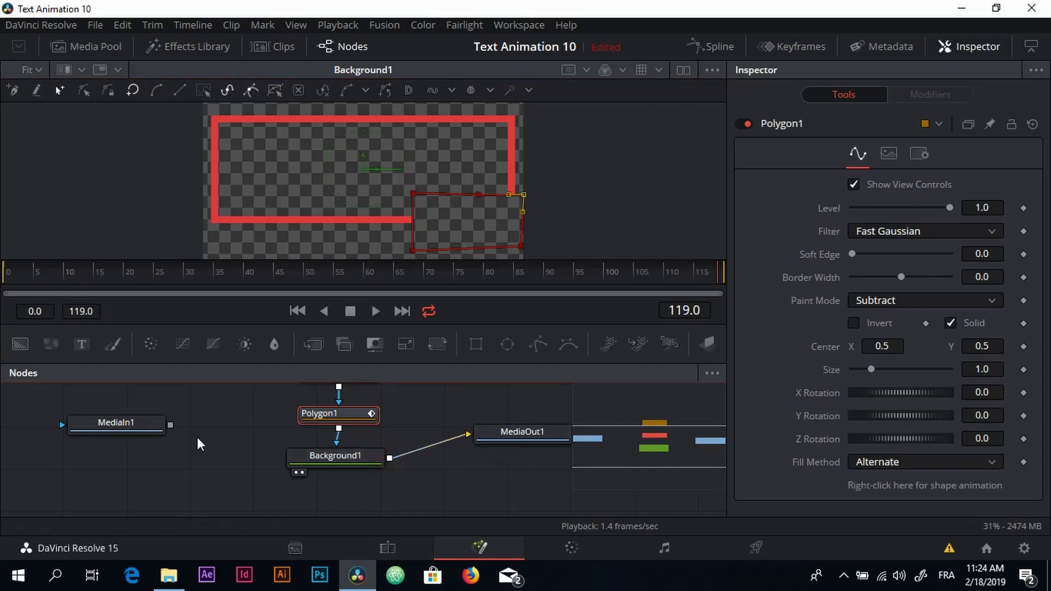
{"action": "left_click_drag", "start_coordinate": [130, 416], "coordinate": [556, 443]}
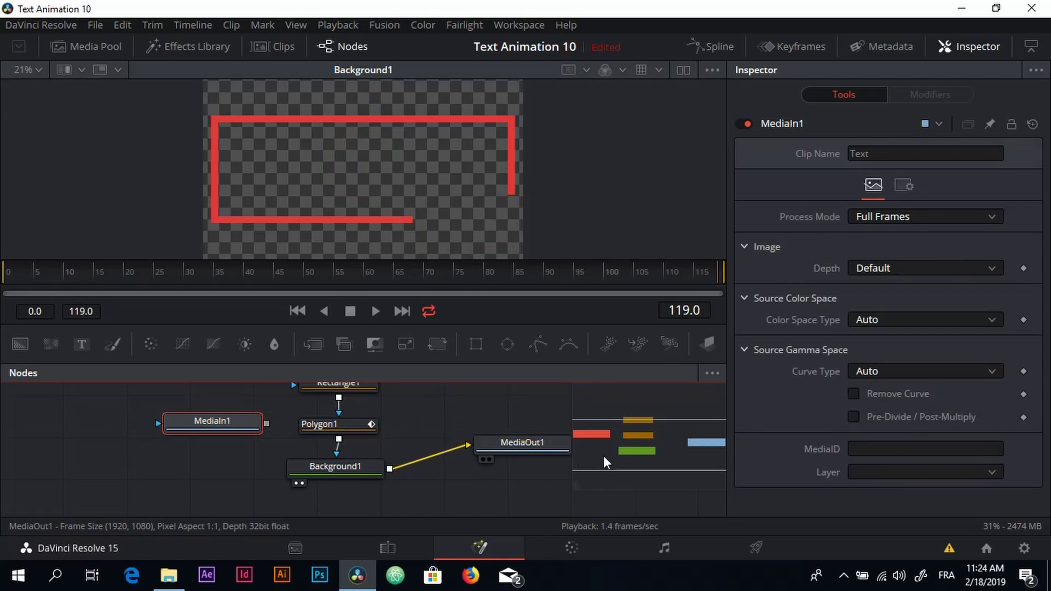
{"action": "scroll", "coordinate": [603, 455], "scroll_direction": "down", "scroll_amount": 1}
{"action": "scroll", "coordinate": [622, 449], "scroll_direction": "left", "scroll_amount": 2}
{"action": "scroll", "coordinate": [623, 448], "scroll_direction": "right", "scroll_amount": 3}
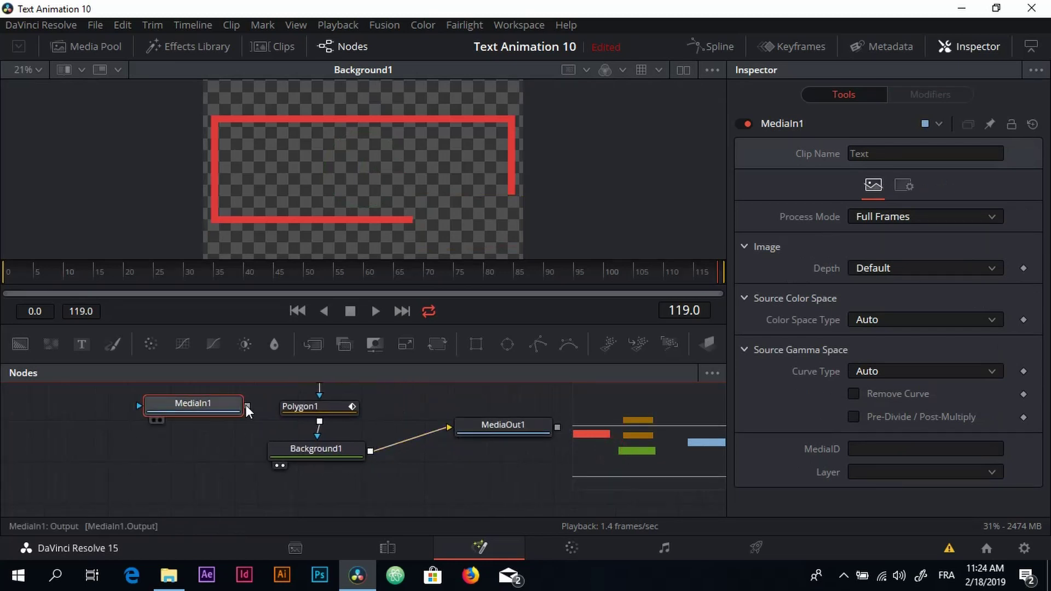
{"action": "left_click_drag", "start_coordinate": [247, 406], "coordinate": [535, 475]}
Reposition Background1, MediaOut1 and Merge1 neatly, then enlarge and center the node graph.
{"action": "scroll", "coordinate": [533, 465], "scroll_direction": "down", "scroll_amount": 3}
{"action": "scroll", "coordinate": [569, 456], "scroll_direction": "up", "scroll_amount": 1}
{"action": "scroll", "coordinate": [629, 448], "scroll_direction": "right", "scroll_amount": 2}
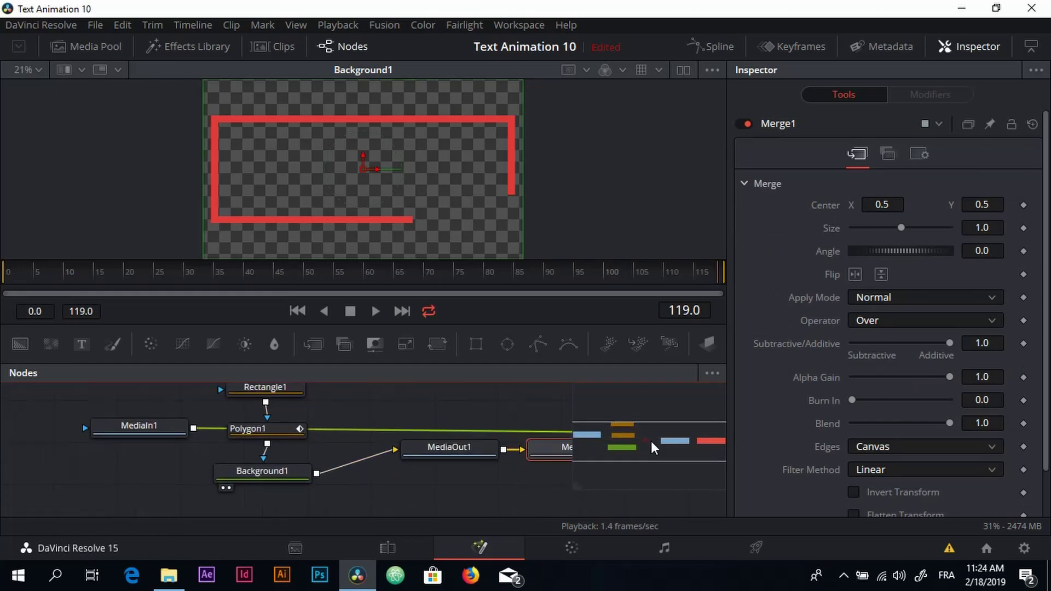
{"action": "scroll", "coordinate": [651, 441], "scroll_direction": "right", "scroll_amount": 3}
{"action": "scroll", "coordinate": [669, 439], "scroll_direction": "up", "scroll_amount": 1}
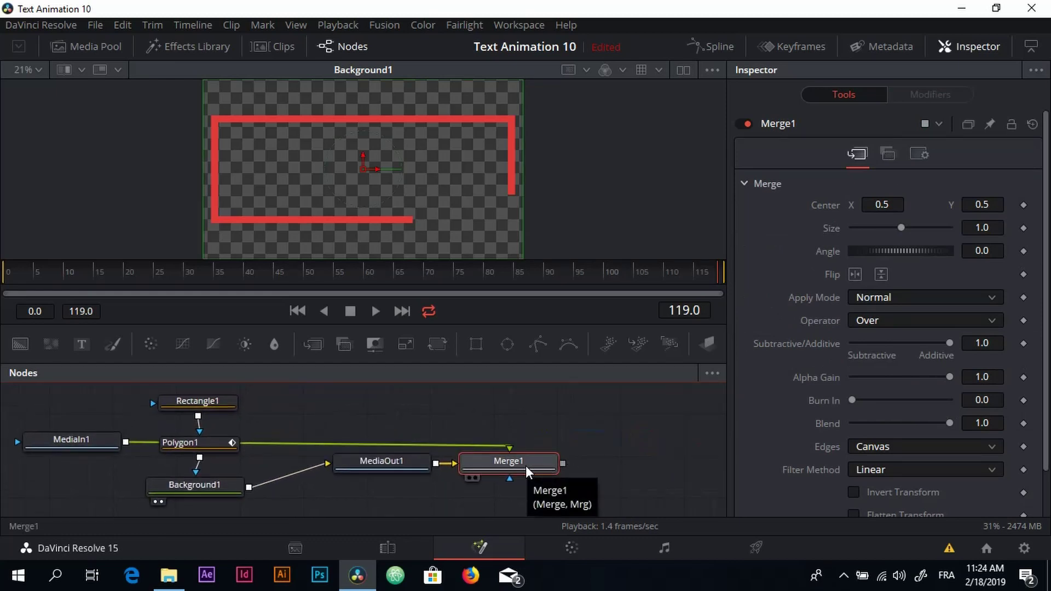
{"action": "left_click_drag", "start_coordinate": [412, 465], "coordinate": [402, 500]}
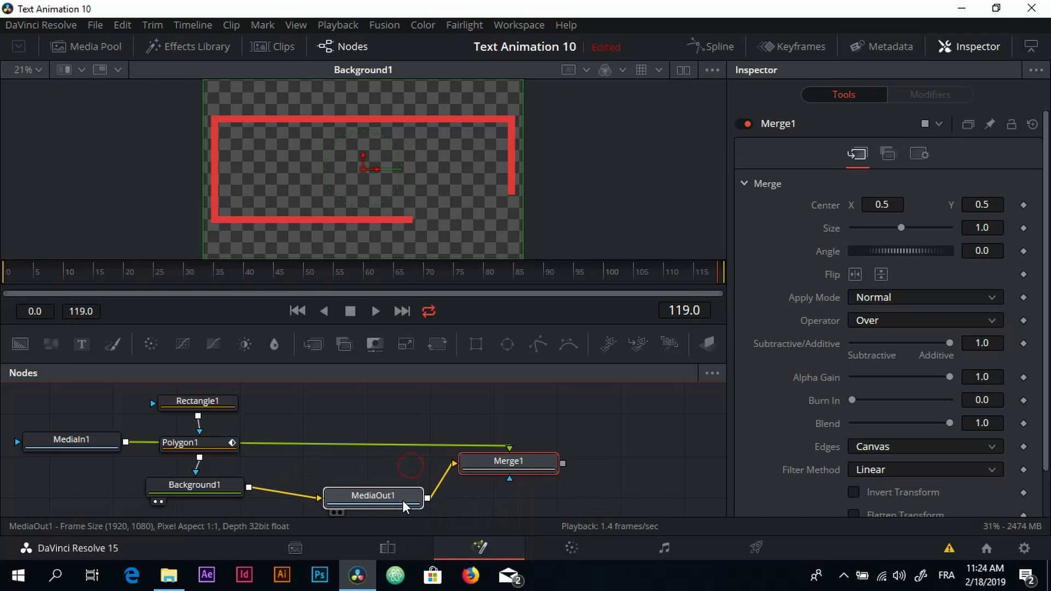
{"action": "scroll", "coordinate": [402, 500], "scroll_direction": "down", "scroll_amount": 2}
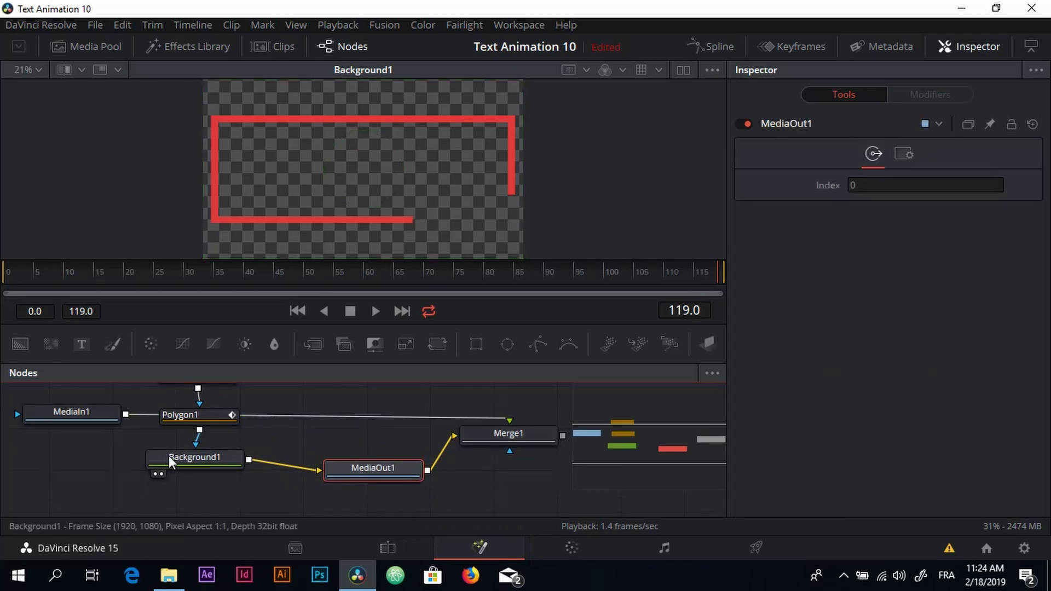
{"action": "left_click_drag", "start_coordinate": [168, 455], "coordinate": [172, 481]}
{"action": "scroll", "coordinate": [172, 481], "scroll_direction": "down", "scroll_amount": 1}
{"action": "left_click_drag", "start_coordinate": [364, 456], "coordinate": [363, 502]}
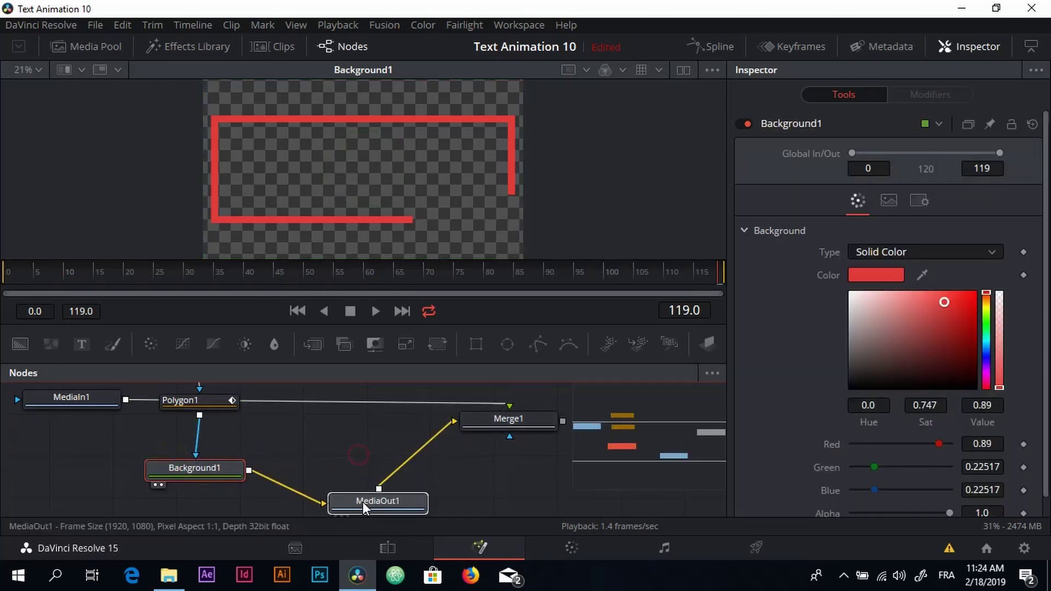
{"action": "left_click_drag", "start_coordinate": [535, 389], "coordinate": [413, 410]}
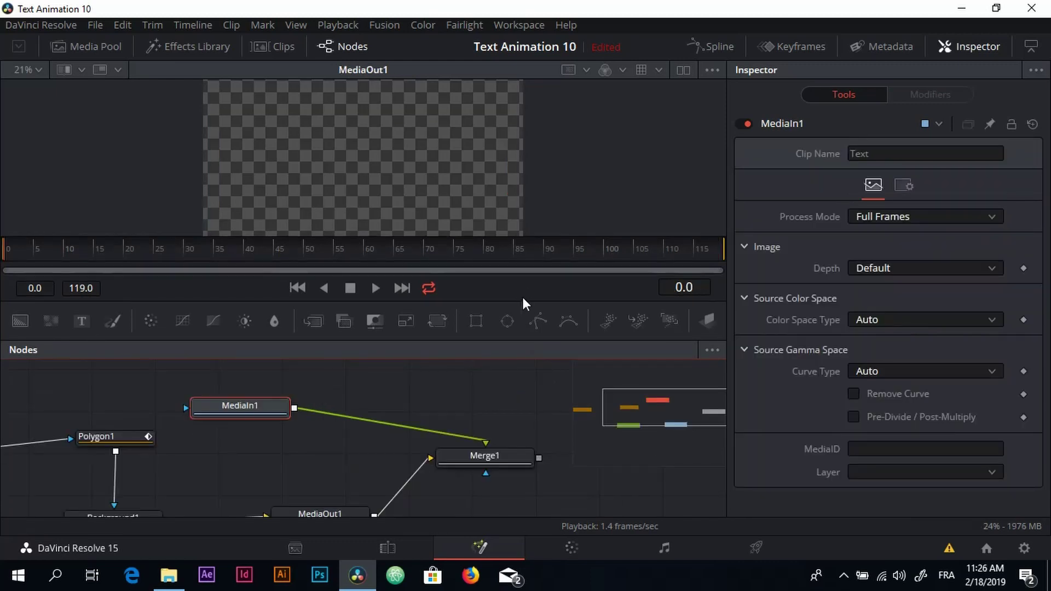
{"action": "left_click_drag", "start_coordinate": [521, 300], "coordinate": [567, 136]}
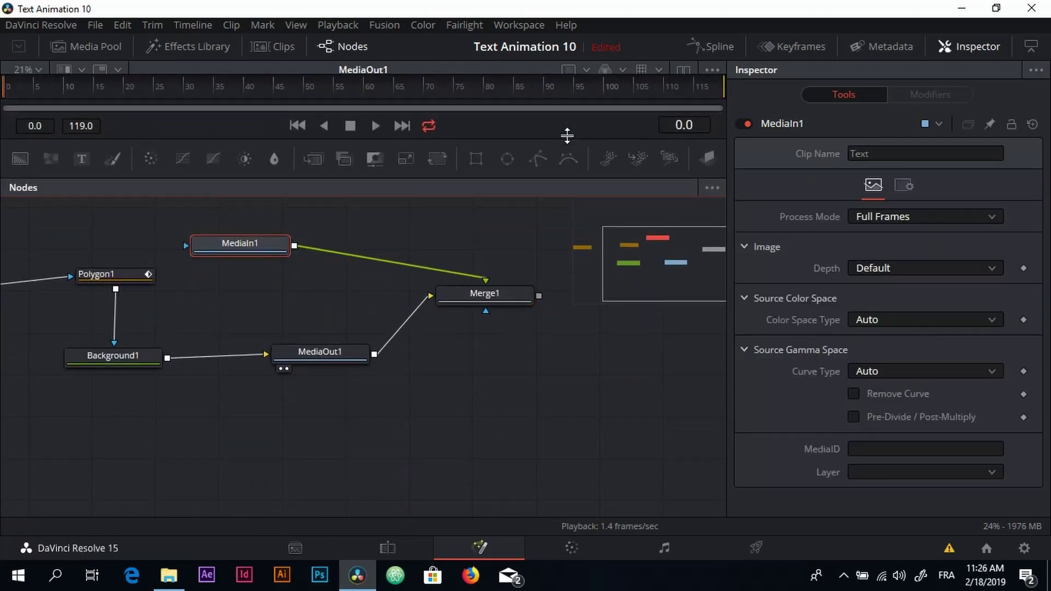
{"action": "left_click_drag", "start_coordinate": [687, 276], "coordinate": [656, 254]}
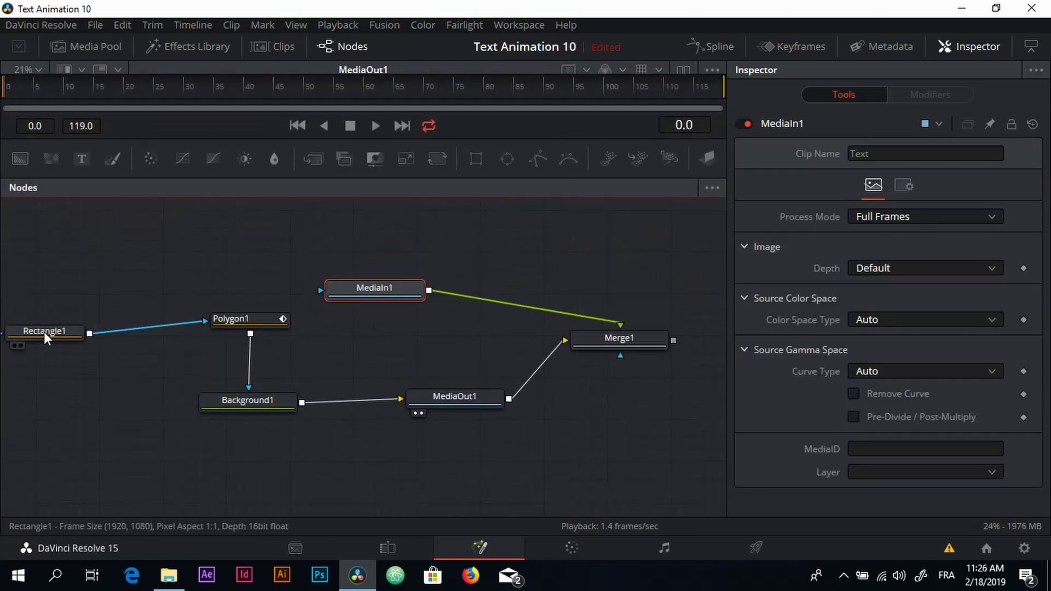
Stack MediaIn1, Merge1, MediaOut1 beside Rectangle1, Polygon1, Background1, leaving Background1 selected.
{"action": "left_click_drag", "start_coordinate": [38, 339], "coordinate": [243, 260]}
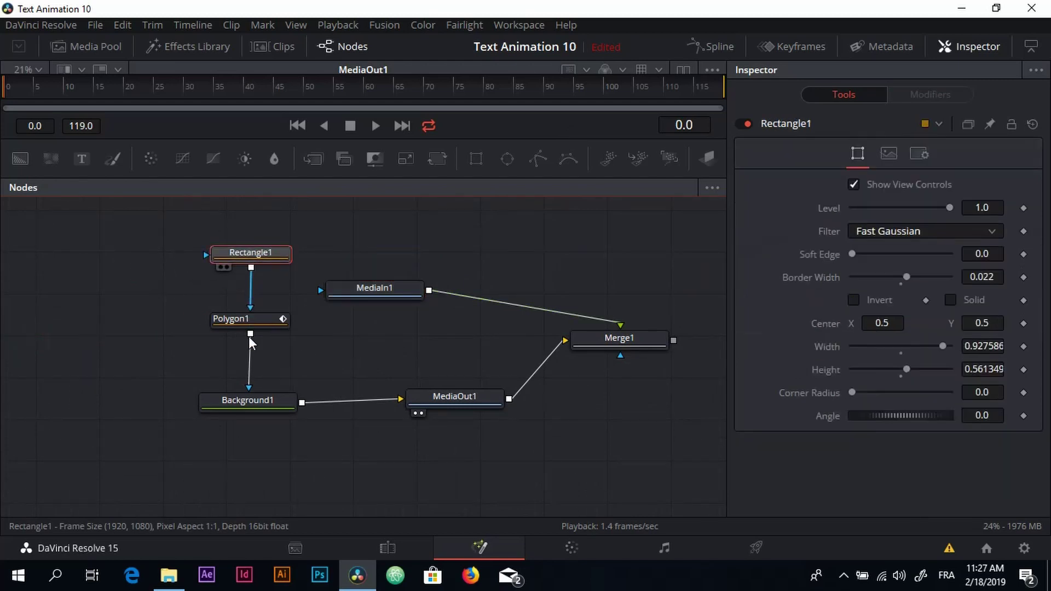
{"action": "left_click_drag", "start_coordinate": [389, 293], "coordinate": [582, 266]}
{"action": "left_click_drag", "start_coordinate": [624, 341], "coordinate": [502, 321]}
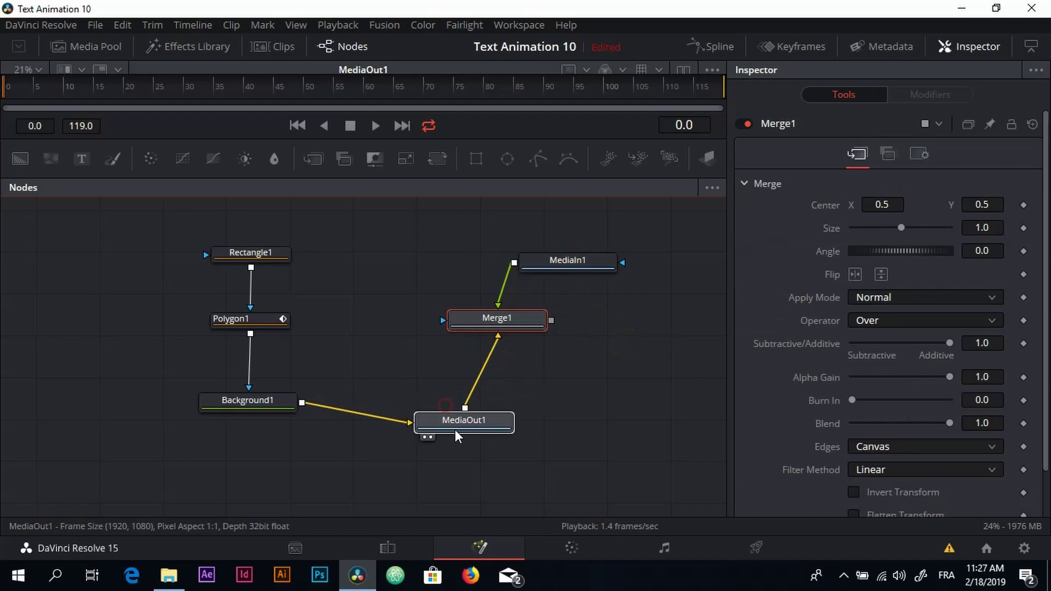
{"action": "left_click_drag", "start_coordinate": [455, 429], "coordinate": [479, 403]}
{"action": "left_click_drag", "start_coordinate": [264, 408], "coordinate": [256, 409]}
{"action": "left_click_drag", "start_coordinate": [507, 397], "coordinate": [512, 407]}
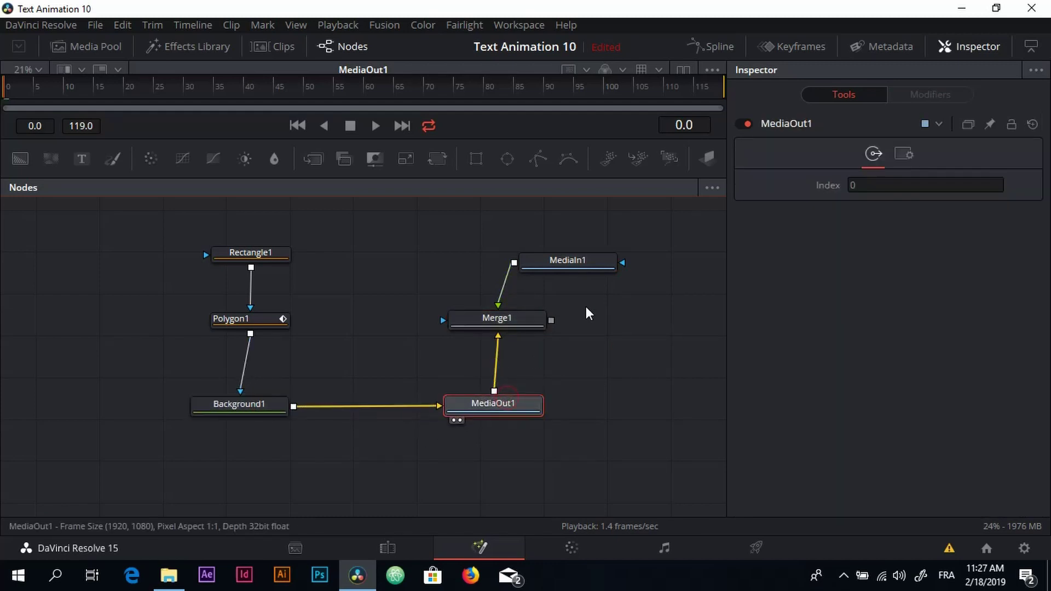
{"action": "left_click_drag", "start_coordinate": [576, 260], "coordinate": [495, 245]}
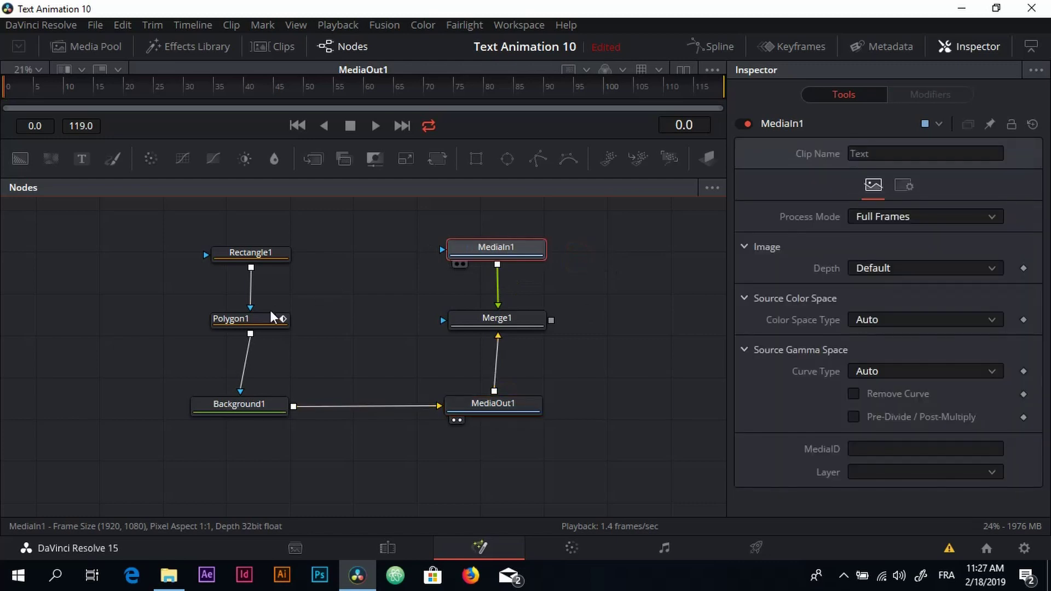
{"action": "left_click_drag", "start_coordinate": [256, 317], "coordinate": [254, 316]}
{"action": "left_click_drag", "start_coordinate": [256, 253], "coordinate": [254, 250]}
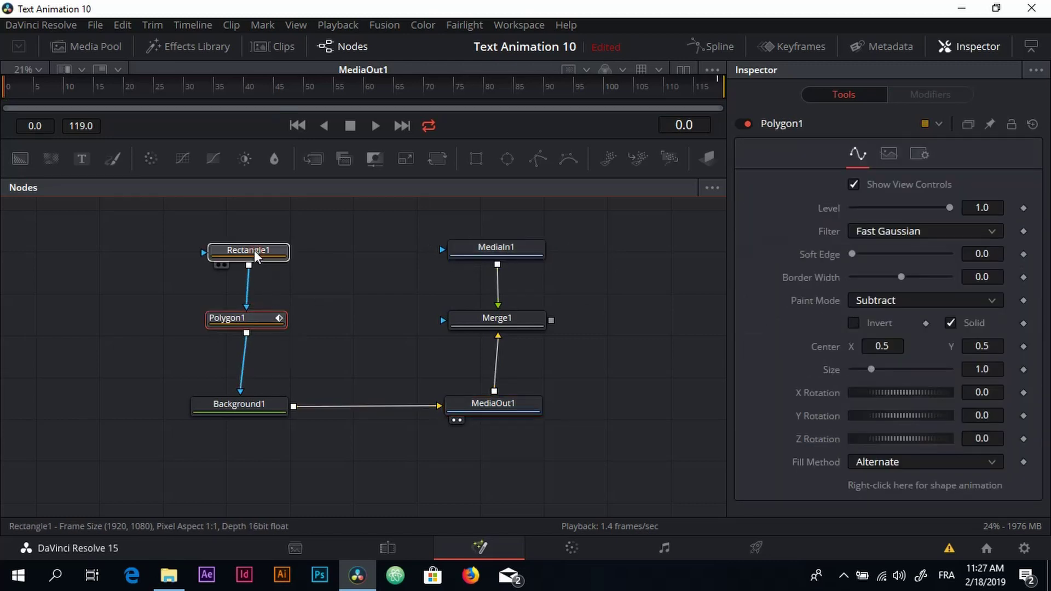
{"action": "left_click", "coordinate": [255, 252]}
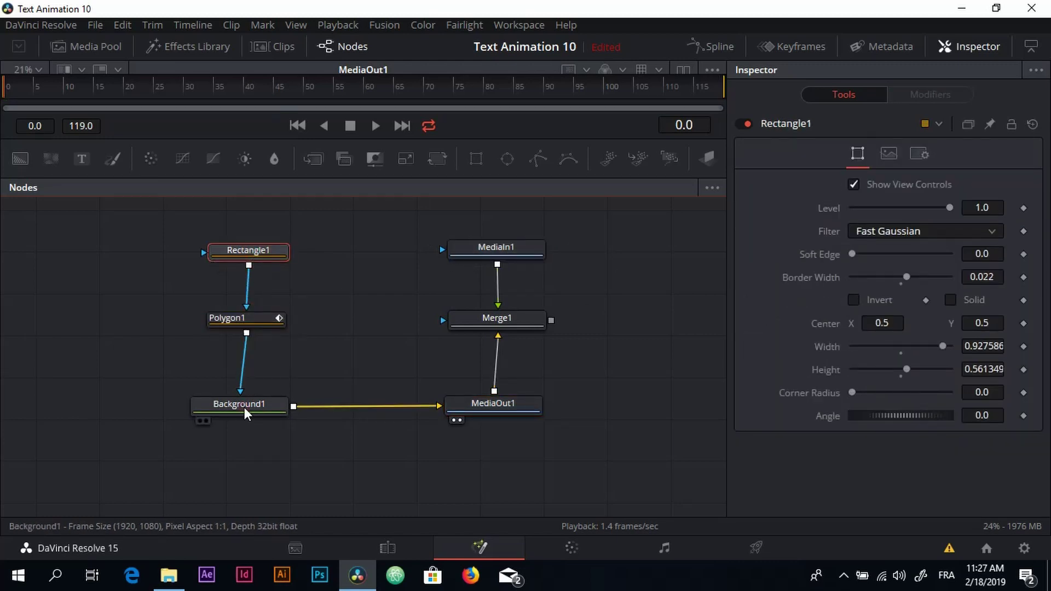
{"action": "left_click", "coordinate": [244, 407]}
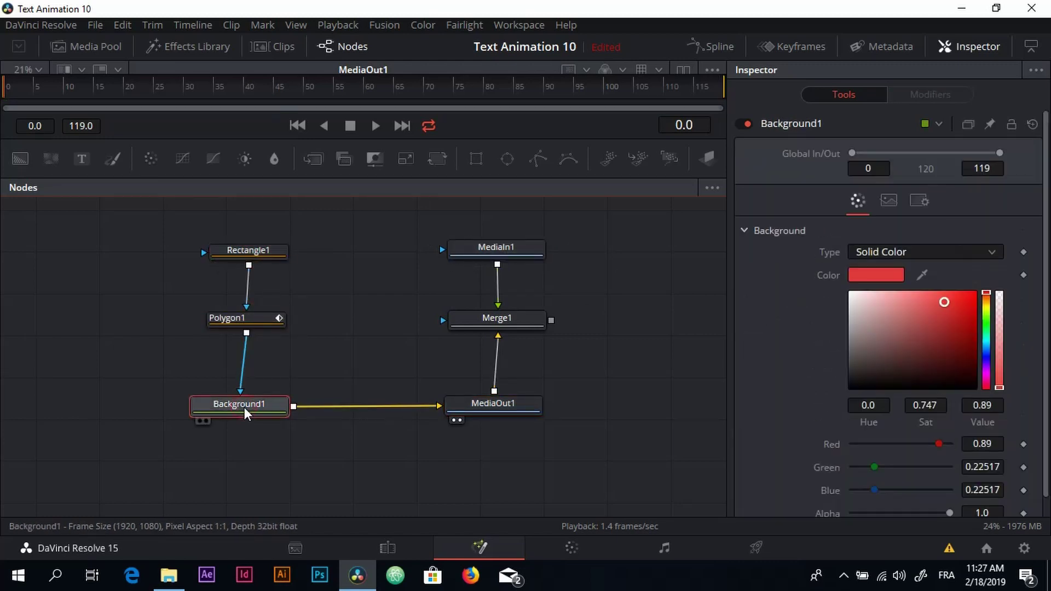
Add a Text+ node merged with Background1 and enter 'Text Animation' as its styled text.
{"action": "left_click", "coordinate": [81, 160]}
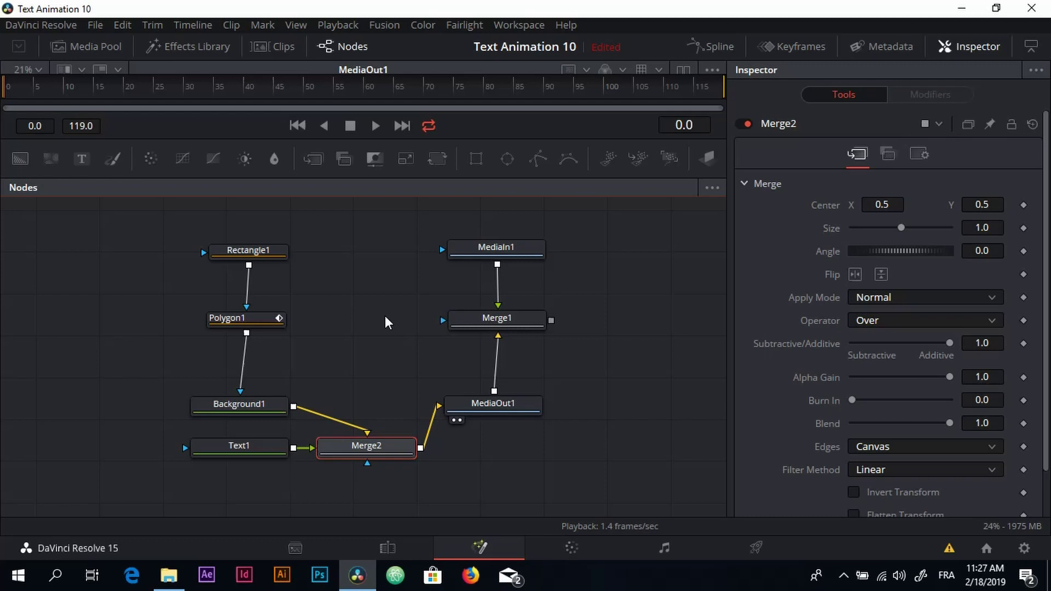
{"action": "left_click", "coordinate": [250, 452]}
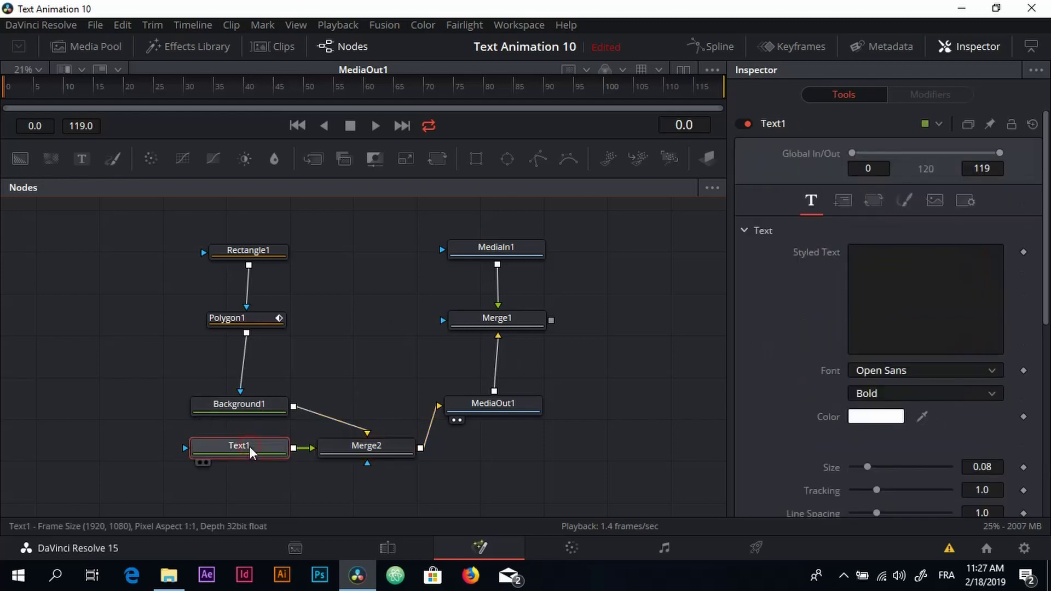
{"action": "left_click", "coordinate": [884, 263]}
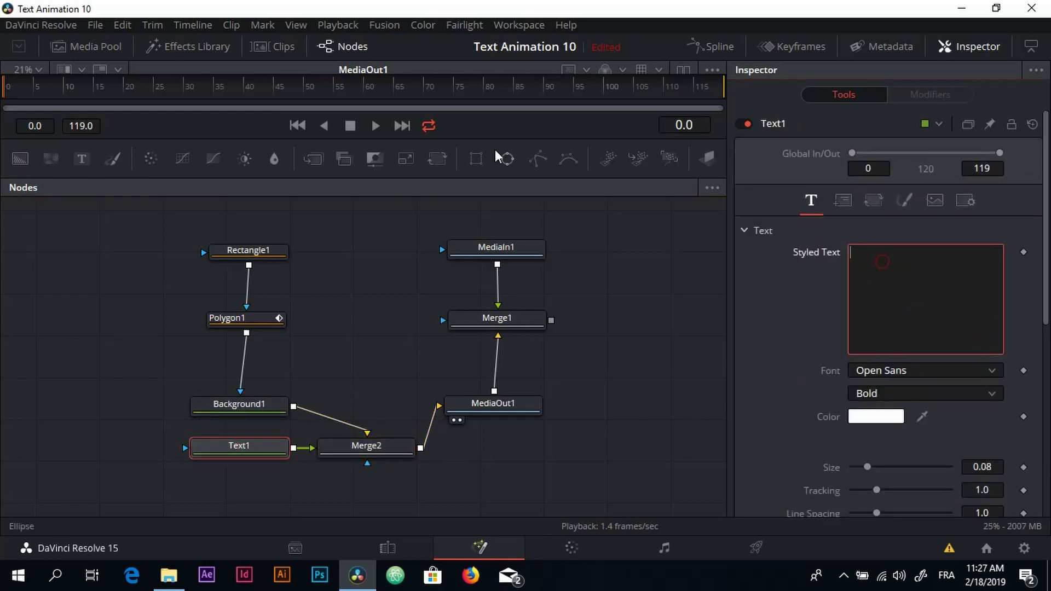
{"action": "left_click_drag", "start_coordinate": [442, 137], "coordinate": [582, 342]}
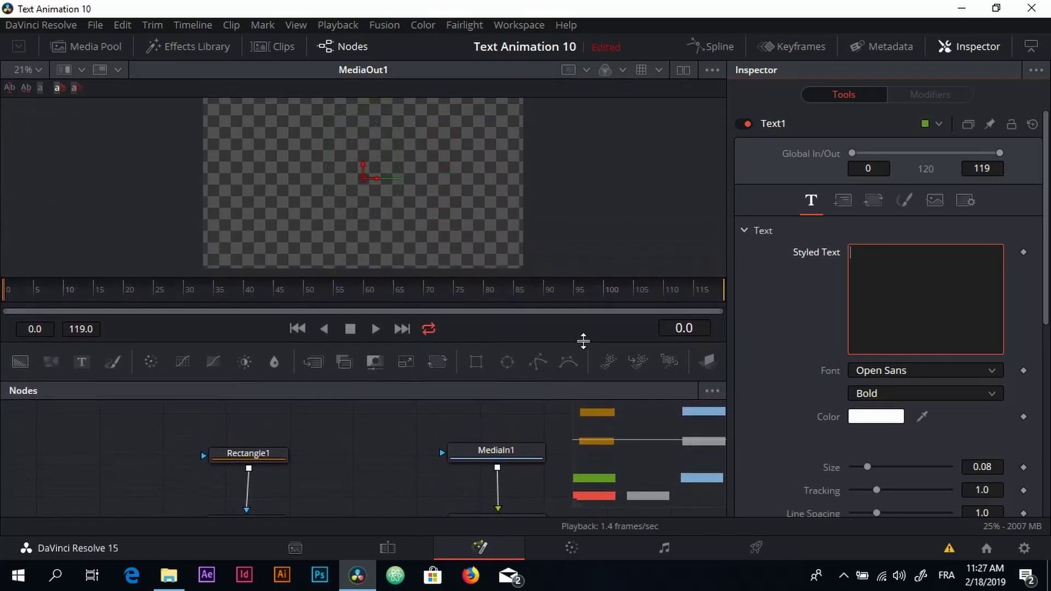
{"action": "left_click", "coordinate": [886, 275]}
{"action": "type", "text": "Te"}
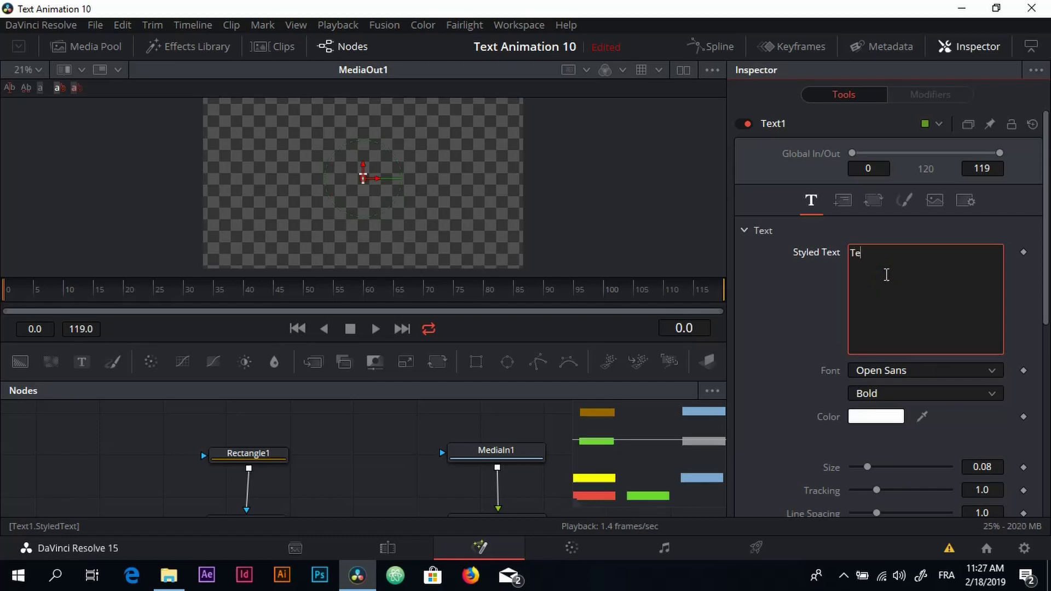
{"action": "type", "text": "xt Ani"}
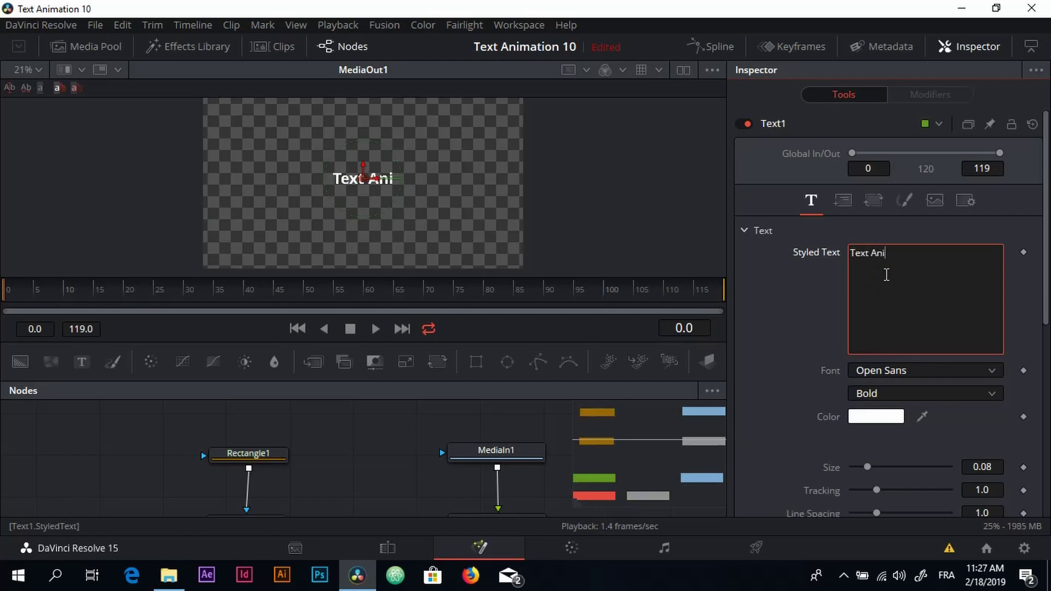
{"action": "type", "text": "mation"}
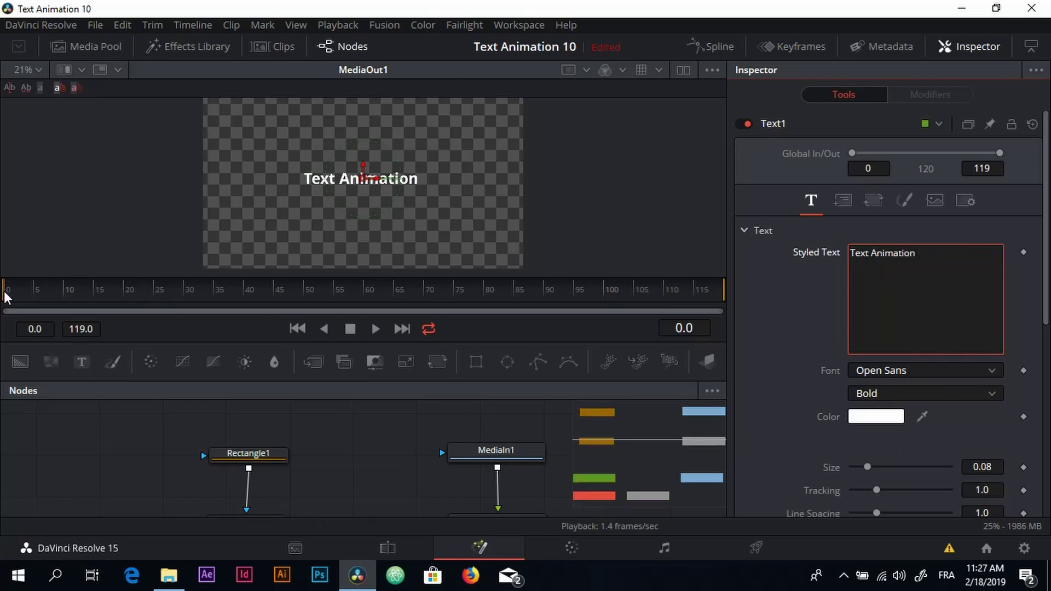
Colour the Text1 title yellow-green (#aaff00) from the basic colour swatches.
{"action": "left_click_drag", "start_coordinate": [5, 292], "coordinate": [115, 293]}
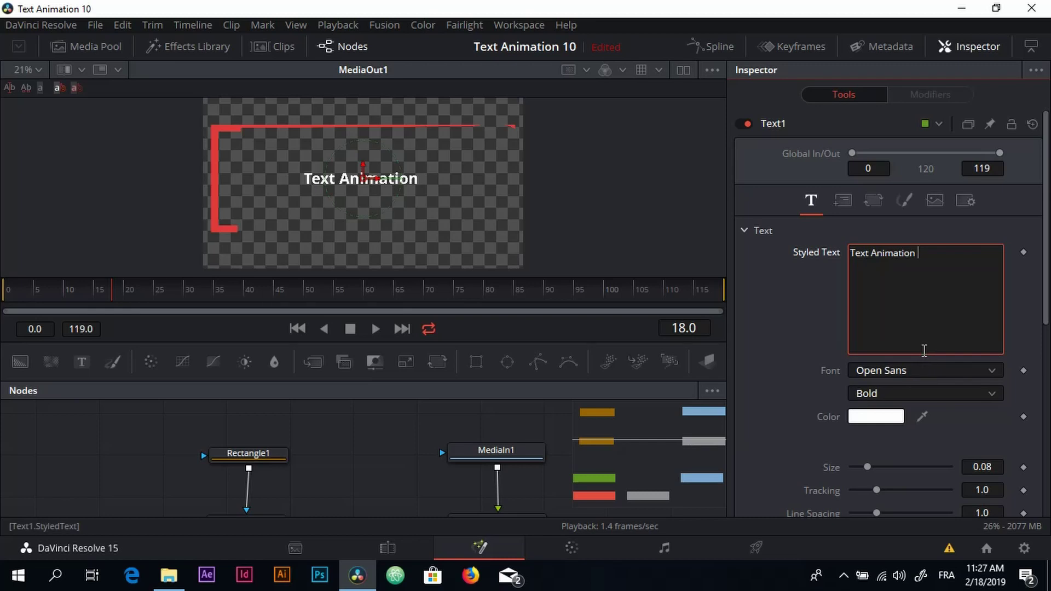
{"action": "left_click", "coordinate": [877, 417]}
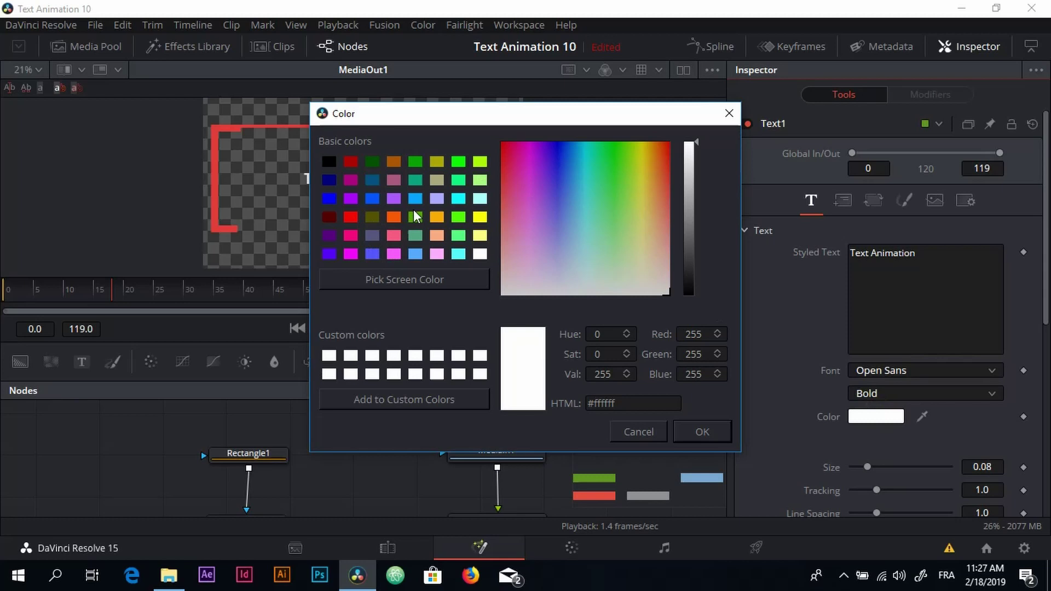
{"action": "left_click", "coordinate": [459, 162]}
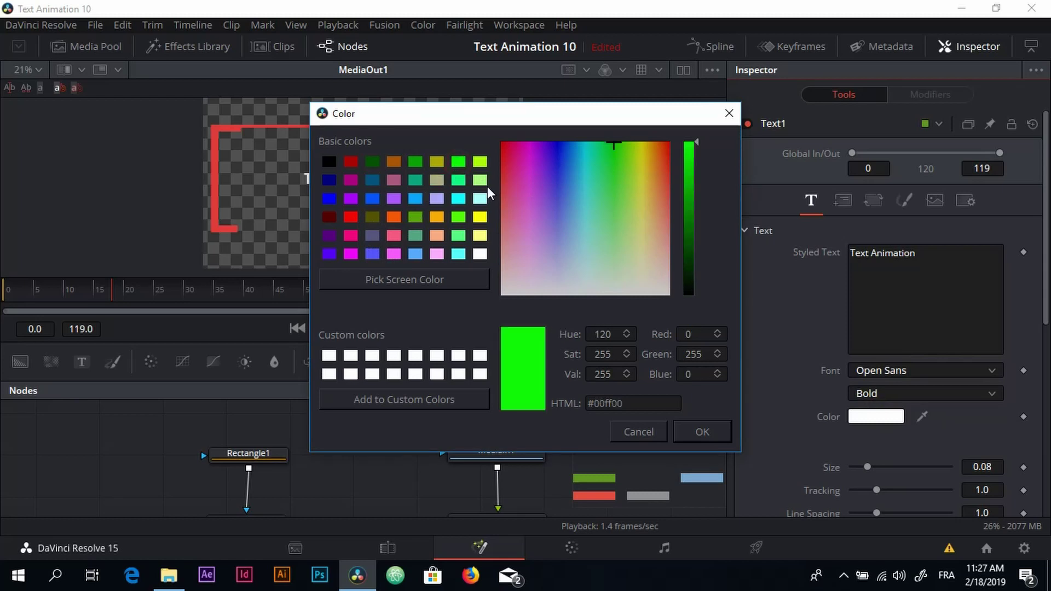
{"action": "left_click", "coordinate": [481, 162]}
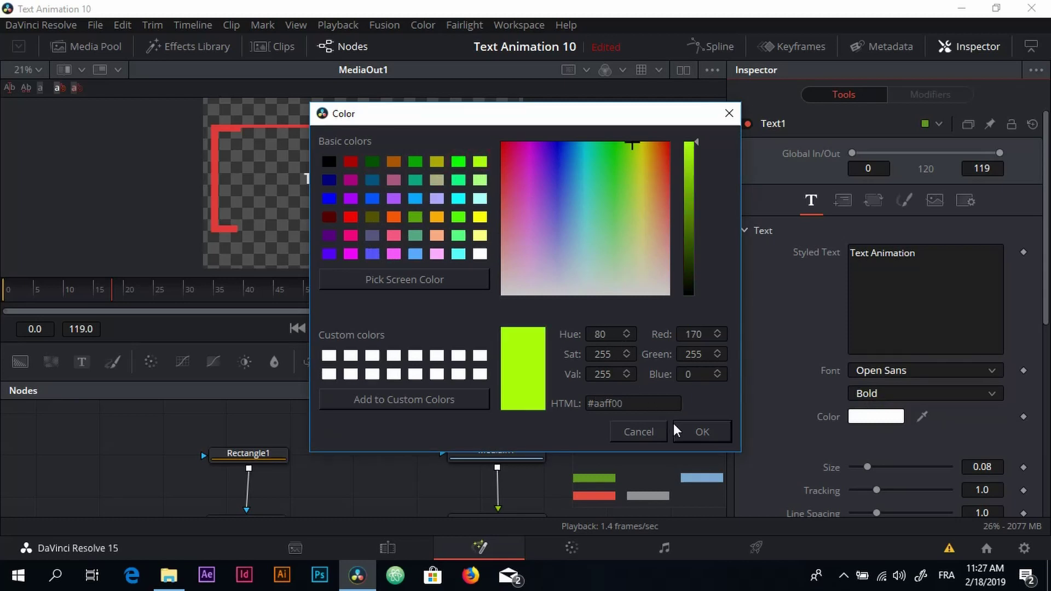
{"action": "left_click", "coordinate": [703, 433]}
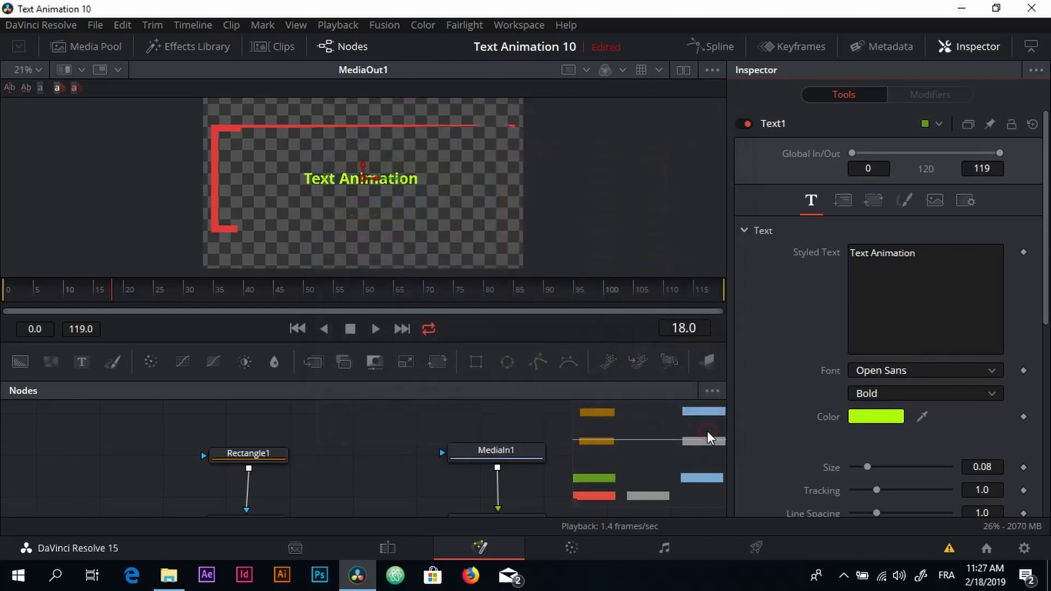
Enlarge the title text to size 0.1732.
{"action": "scroll", "coordinate": [873, 438], "scroll_direction": "down", "scroll_amount": 3}
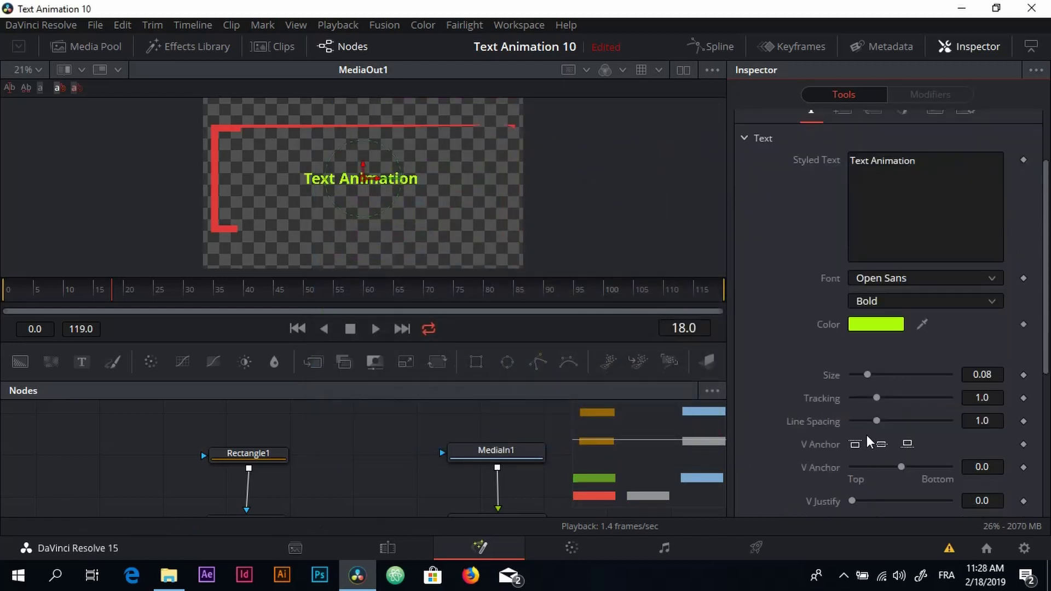
{"action": "left_click_drag", "start_coordinate": [867, 376], "coordinate": [881, 376]}
{"action": "scroll", "coordinate": [913, 217], "scroll_direction": "down", "scroll_amount": 3}
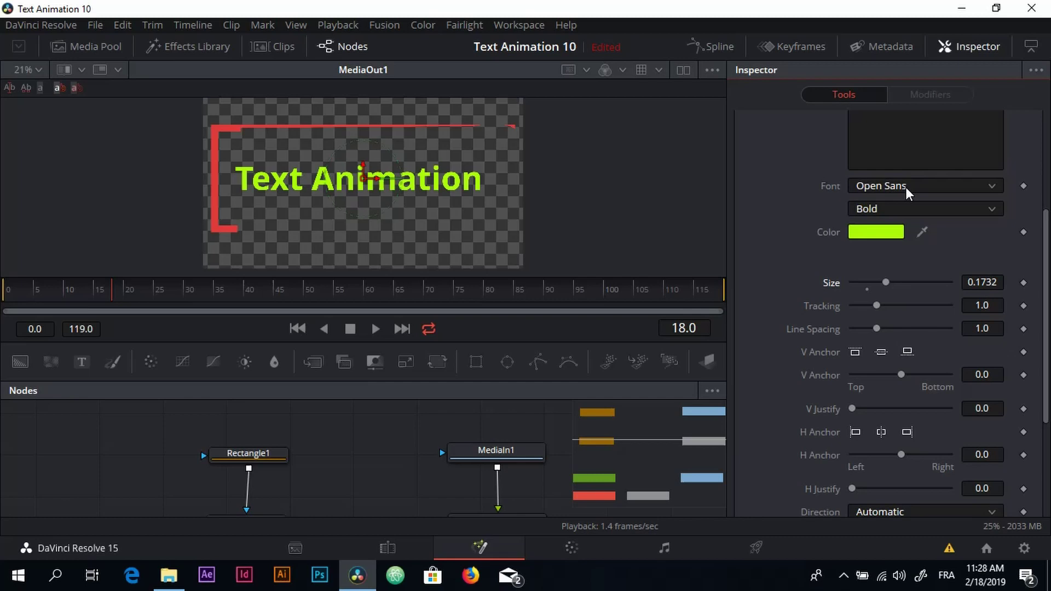
Set the title font to Bahnschrift and preview the red frame growing around it.
{"action": "left_click", "coordinate": [908, 192]}
{"action": "scroll", "coordinate": [907, 202], "scroll_direction": "up", "scroll_amount": 10}
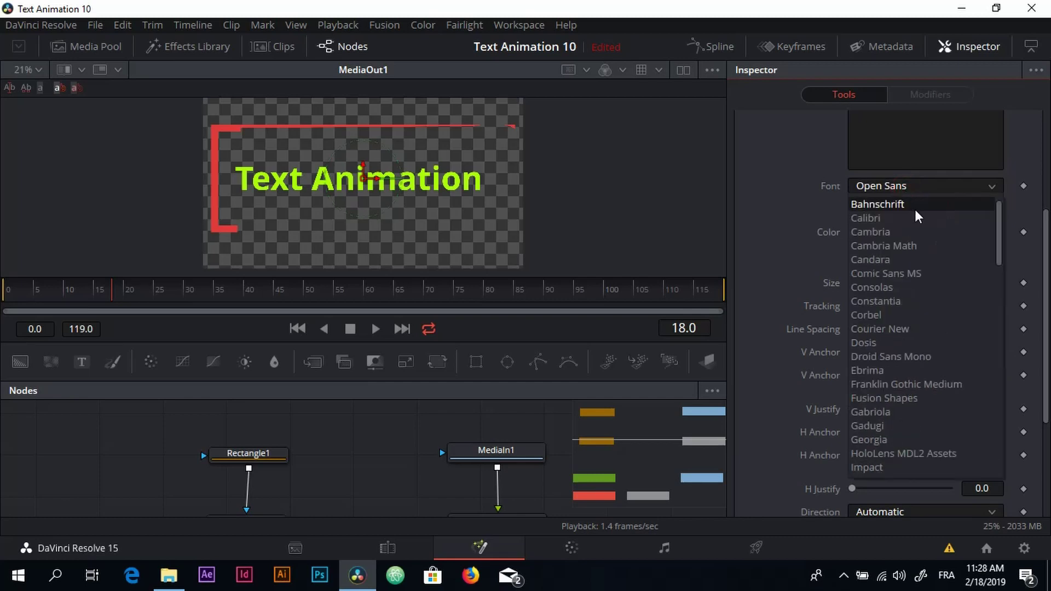
{"action": "left_click", "coordinate": [915, 208]}
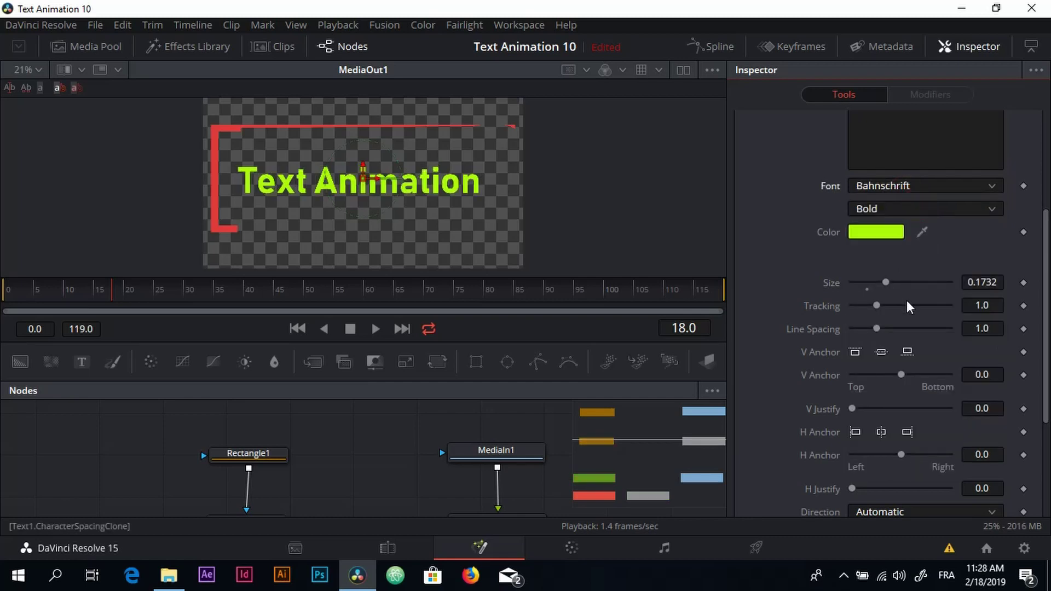
{"action": "scroll", "coordinate": [605, 408], "scroll_direction": "down", "scroll_amount": 8}
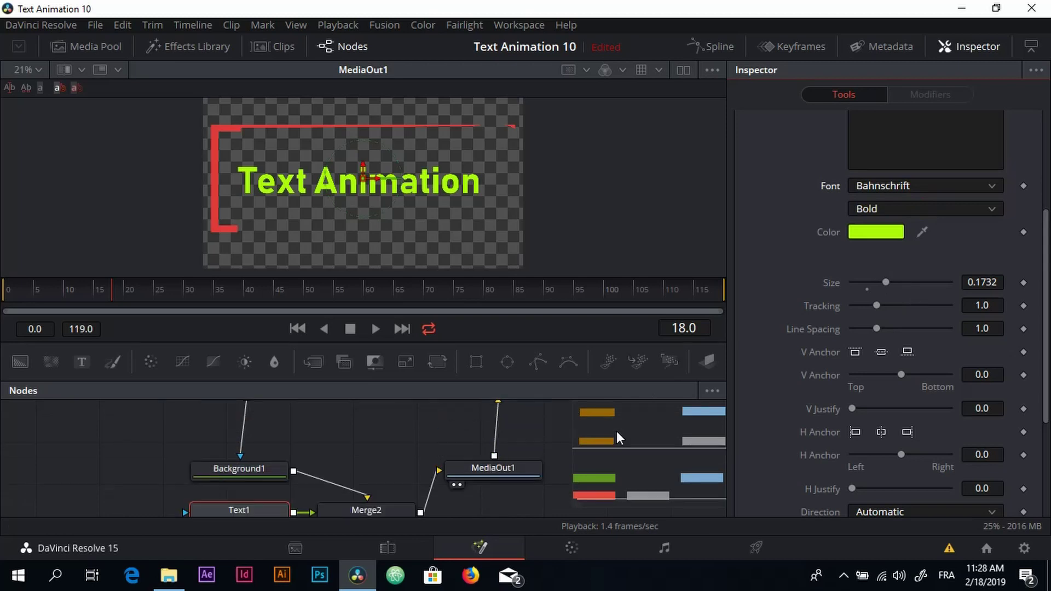
{"action": "left_click_drag", "start_coordinate": [115, 288], "coordinate": [720, 299]}
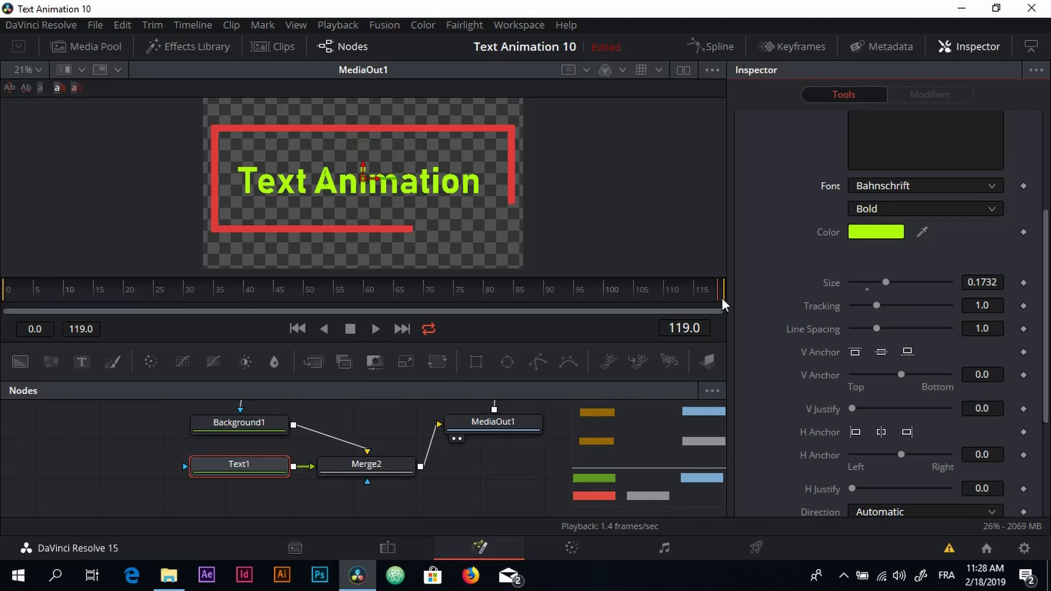
Keyframe Text1's Write On End at 1.0 on the last frame and 0.0 on frame 0.
{"action": "left_click_drag", "start_coordinate": [721, 297], "coordinate": [8, 297]}
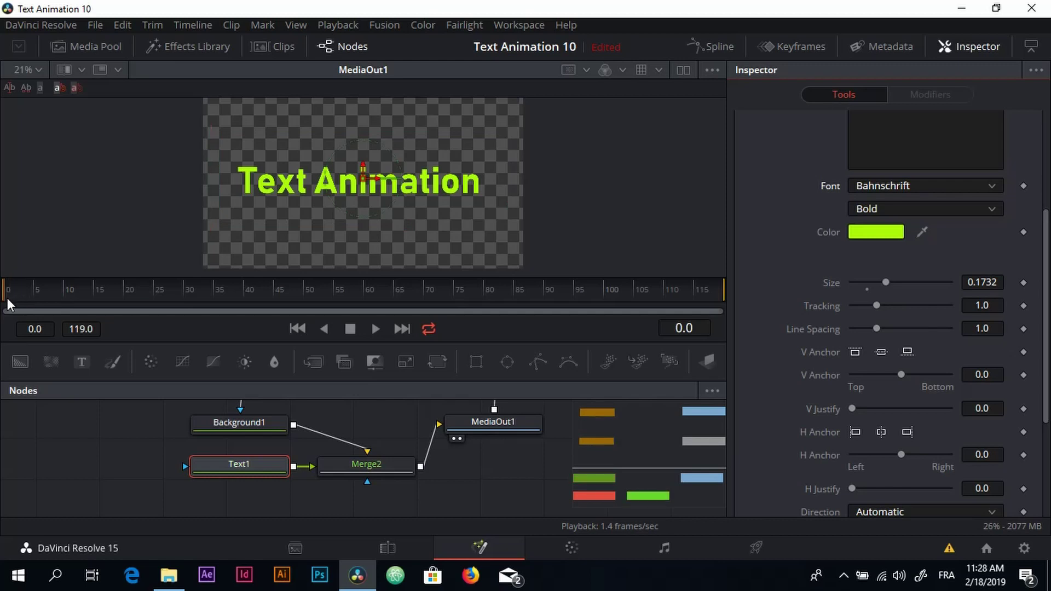
{"action": "scroll", "coordinate": [918, 422], "scroll_direction": "down", "scroll_amount": 4}
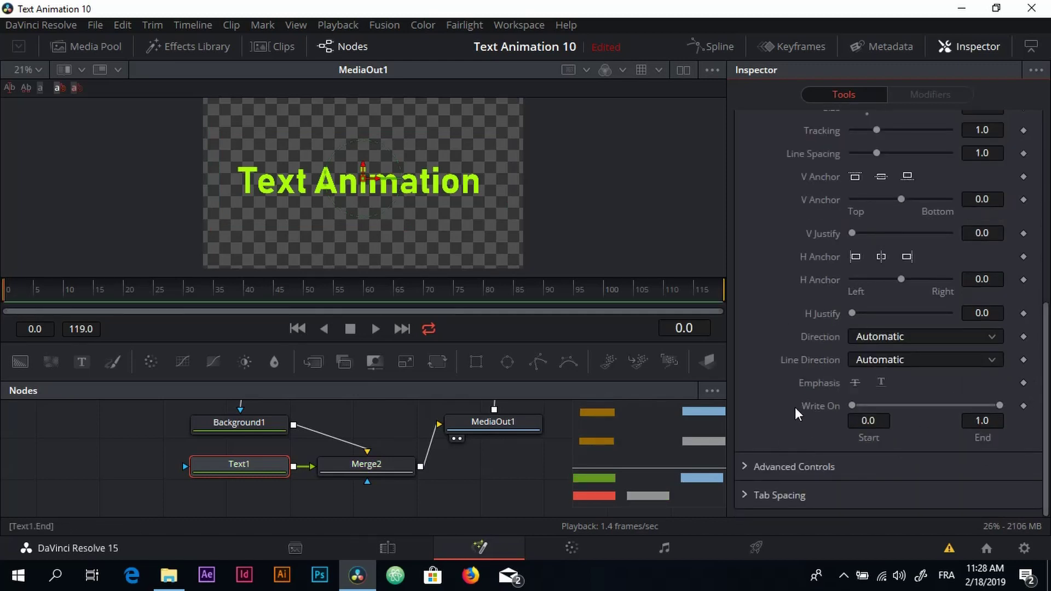
{"action": "left_click", "coordinate": [1024, 406]}
{"action": "left_click_drag", "start_coordinate": [1000, 405], "coordinate": [852, 406]}
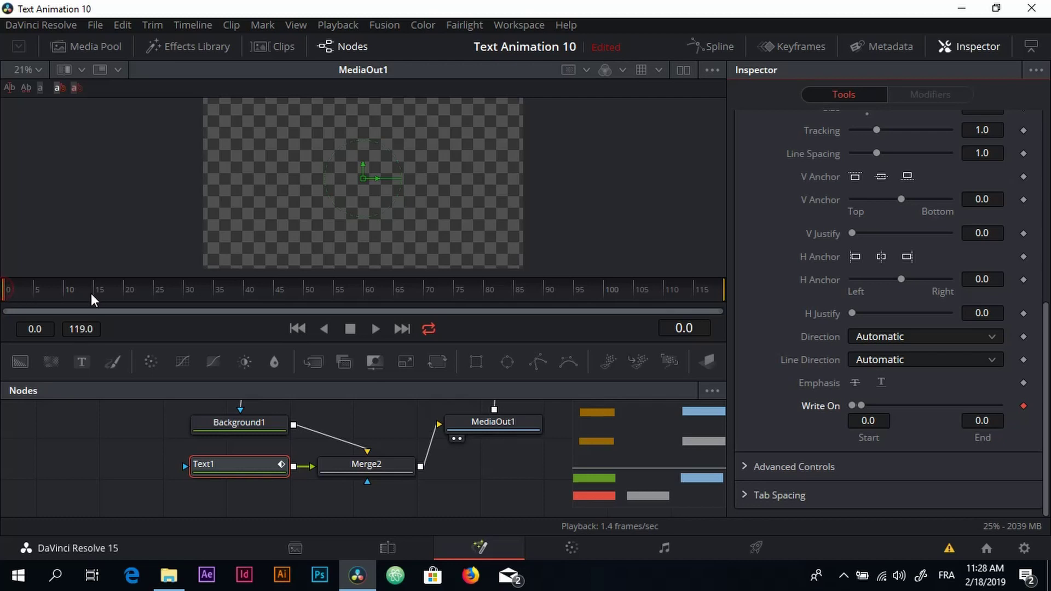
{"action": "left_click_drag", "start_coordinate": [7, 290], "coordinate": [818, 294]}
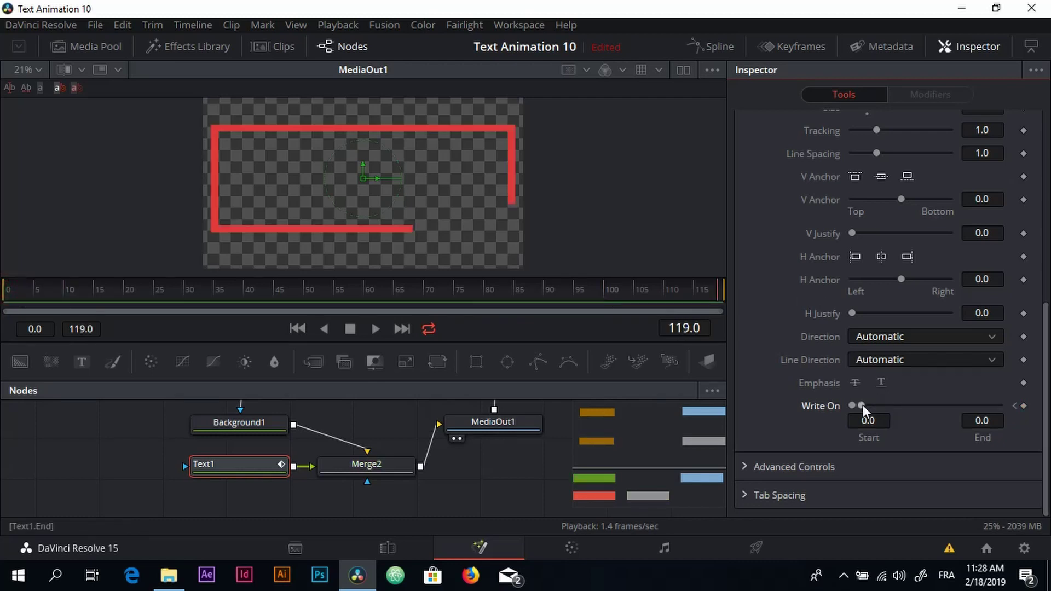
{"action": "left_click_drag", "start_coordinate": [862, 405], "coordinate": [1004, 395]}
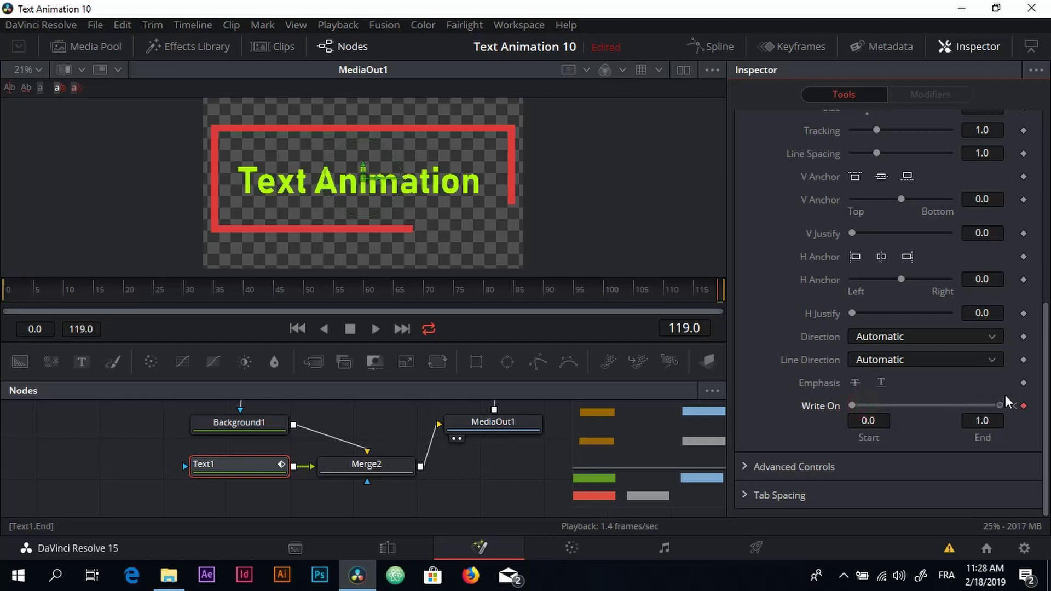
{"action": "left_click", "coordinate": [1023, 406]}
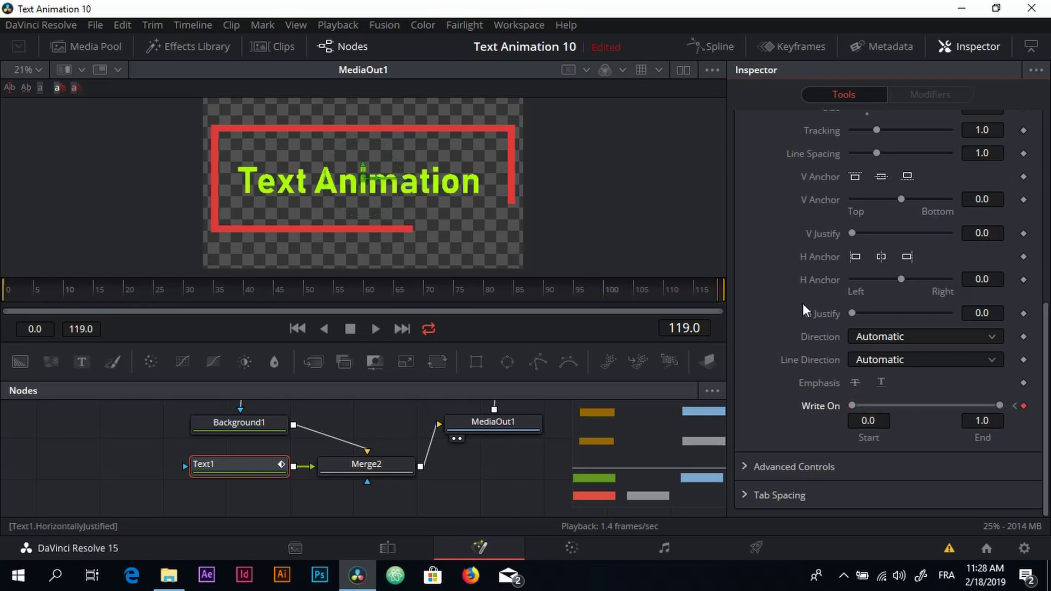
{"action": "left_click", "coordinate": [717, 291]}
{"action": "left_click_drag", "start_coordinate": [717, 292], "coordinate": [5, 265]}
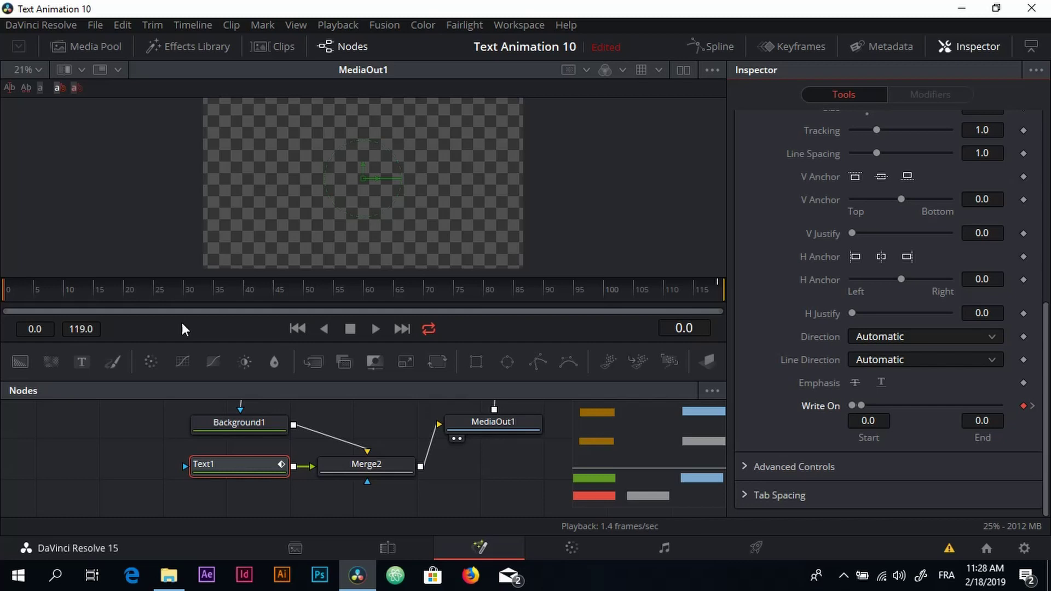
Play back and scrub through the write-on animation to check it.
{"action": "left_click", "coordinate": [376, 328]}
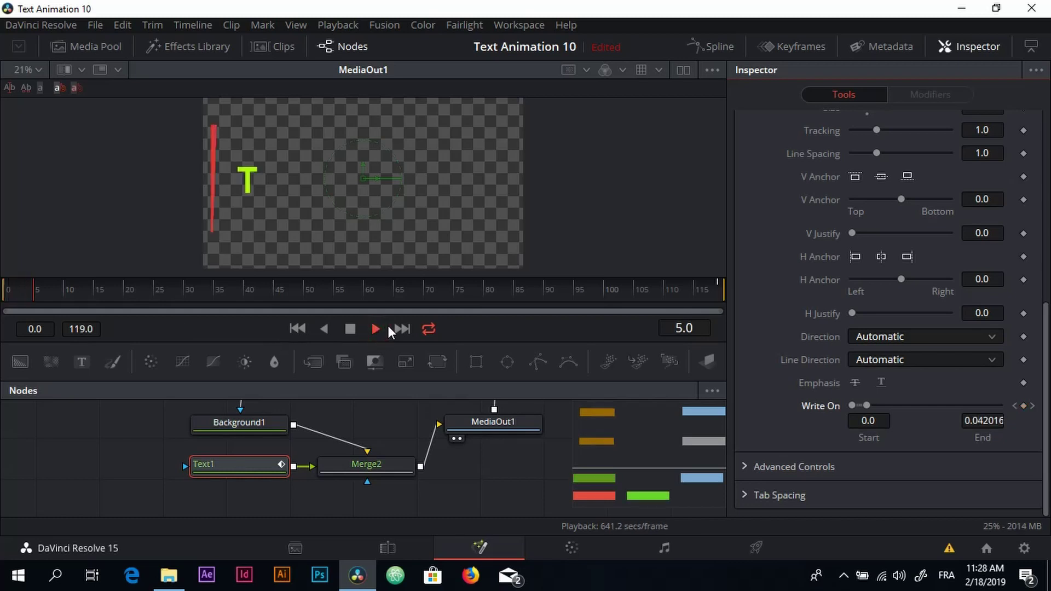
{"action": "left_click", "coordinate": [376, 329]}
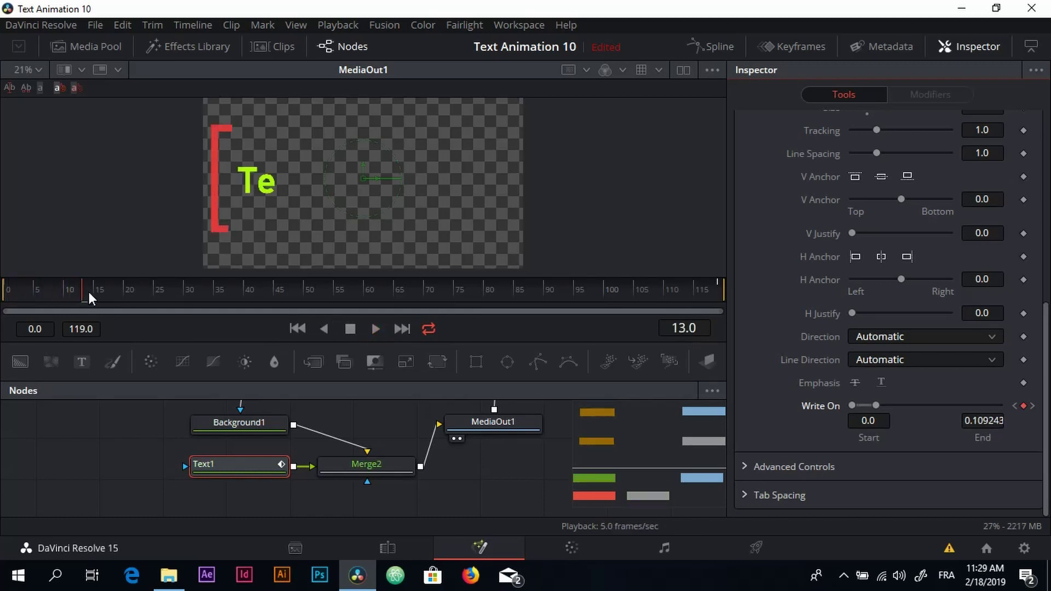
{"action": "left_click_drag", "start_coordinate": [86, 290], "coordinate": [402, 284]}
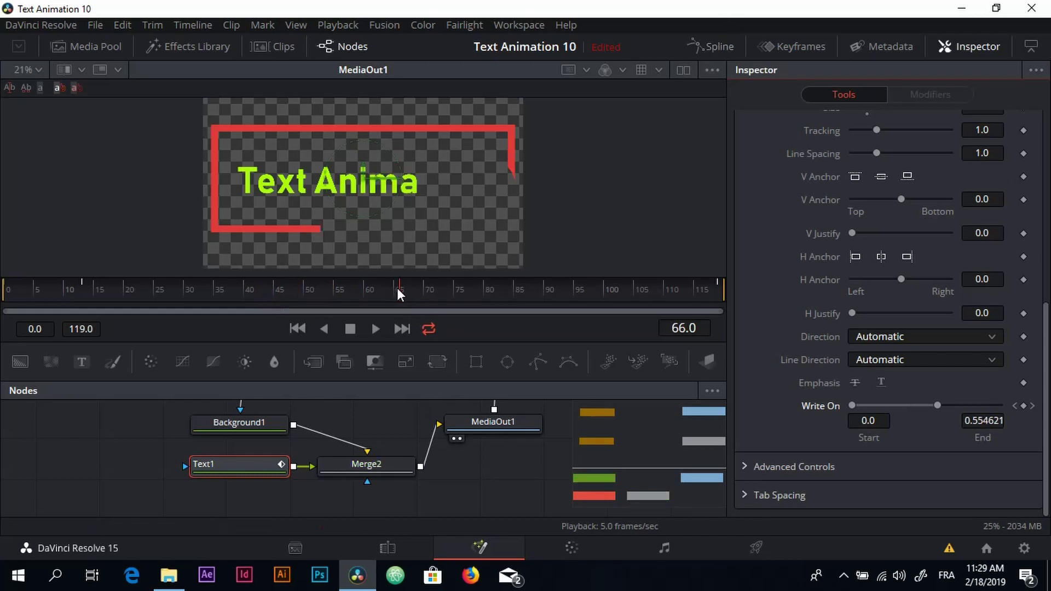
Open an enlarged Spline editor showing the Polygon1 and Text1 curves.
{"action": "left_click", "coordinate": [708, 46]}
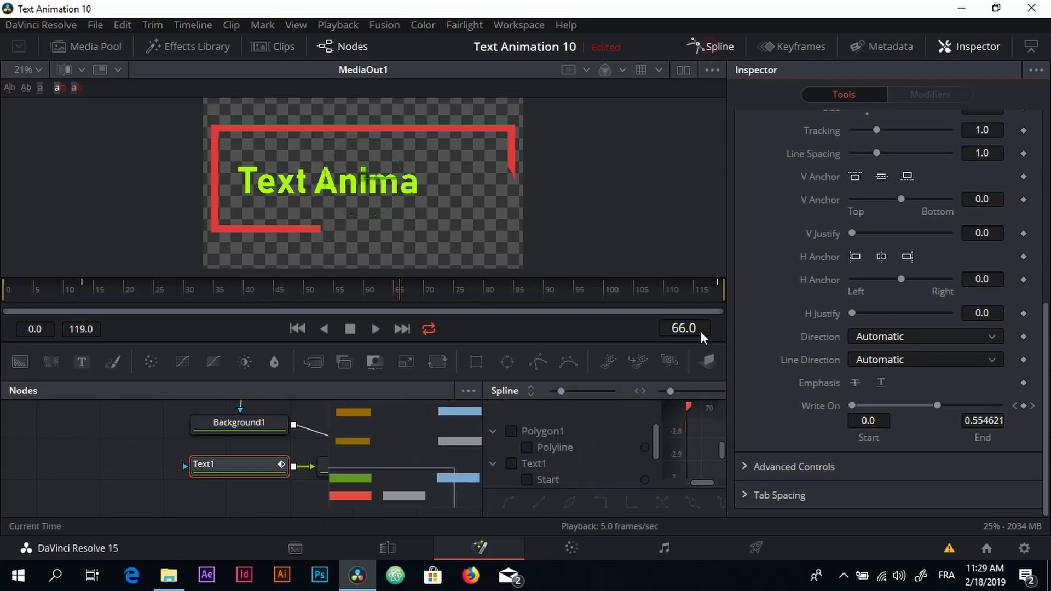
{"action": "left_click_drag", "start_coordinate": [490, 340], "coordinate": [493, 165]}
{"action": "left_click_drag", "start_coordinate": [481, 215], "coordinate": [16, 224]}
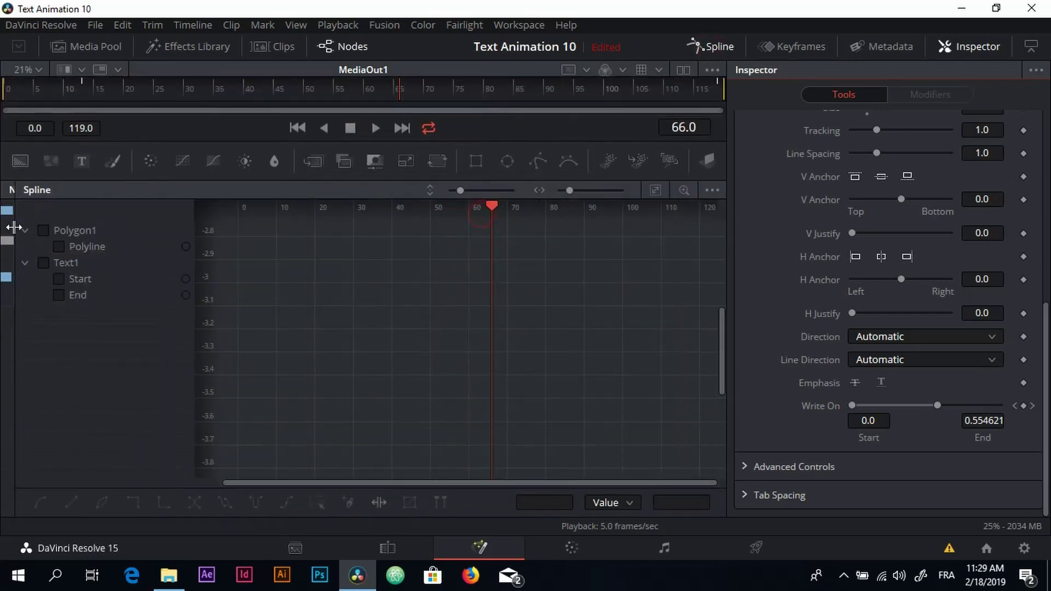
{"action": "left_click", "coordinate": [44, 232]}
{"action": "left_click", "coordinate": [42, 262]}
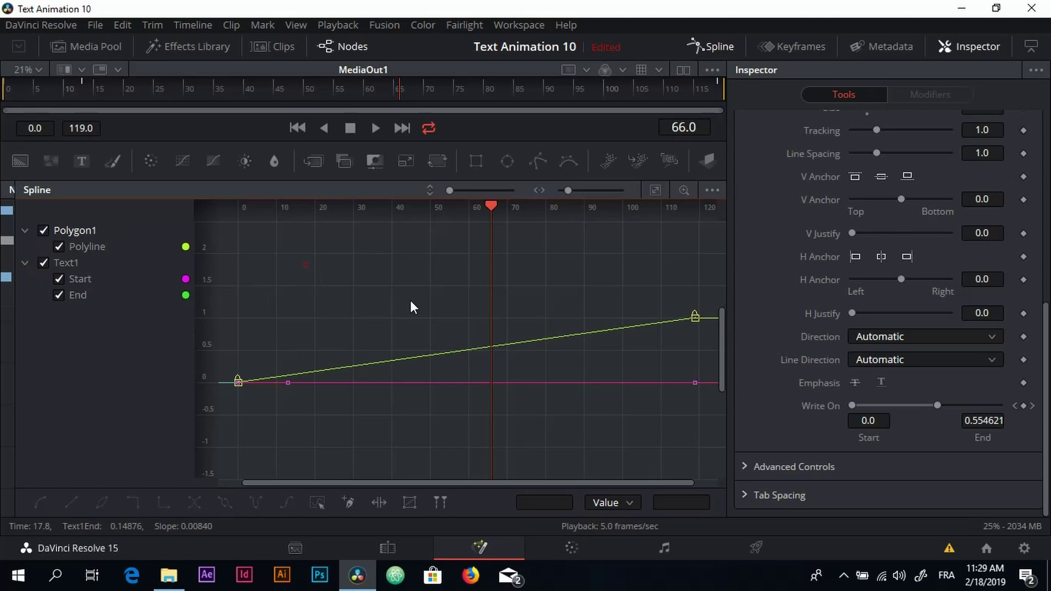
Smooth the frame-119 keyframes into an ease and scrub to check the result.
{"action": "left_click_drag", "start_coordinate": [411, 301], "coordinate": [971, 435]}
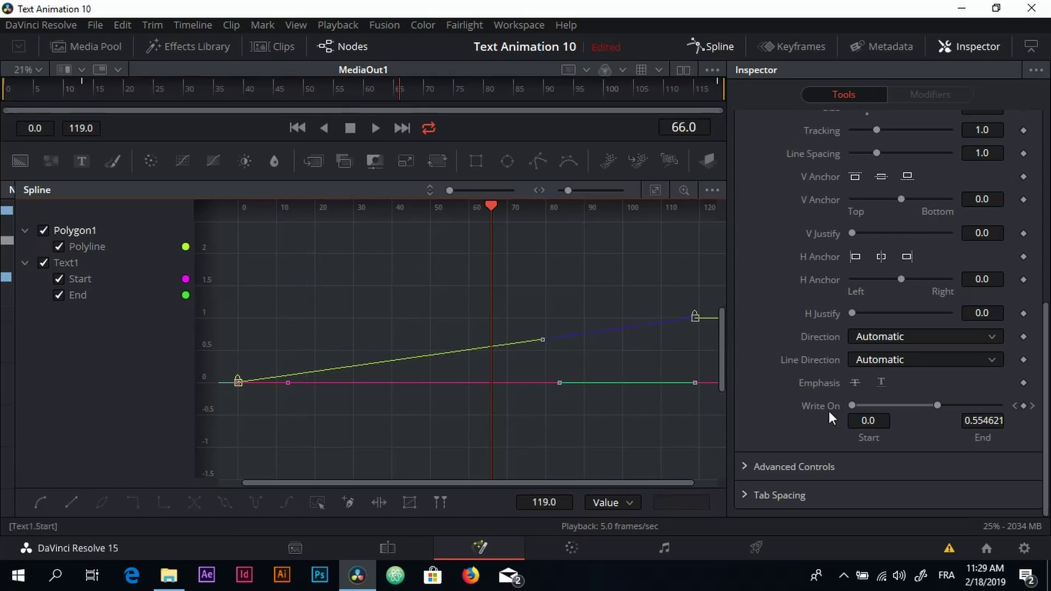
{"action": "key", "text": "s"}
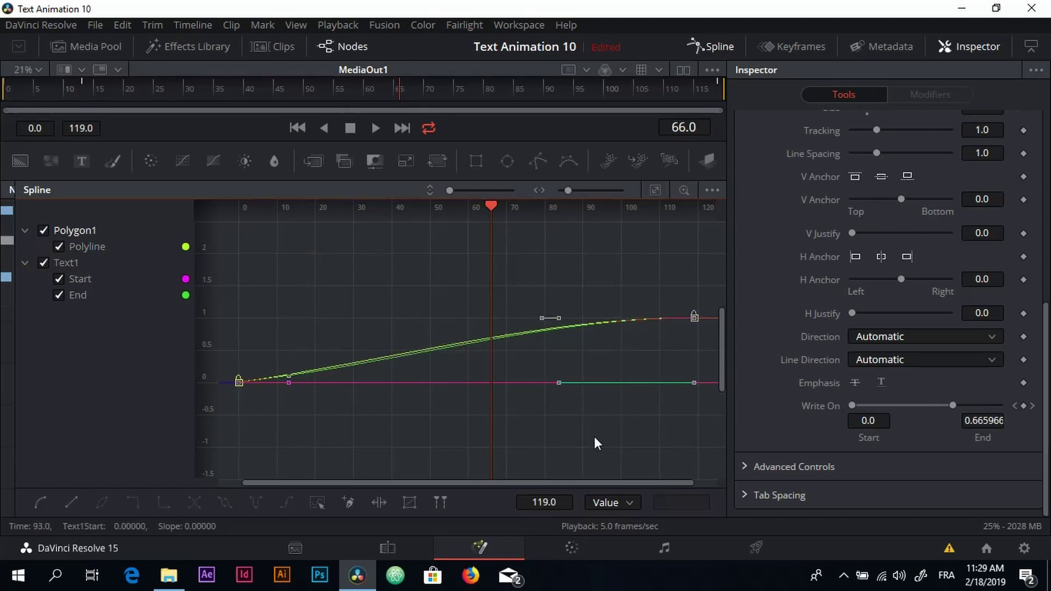
{"action": "left_click", "coordinate": [537, 316]}
{"action": "left_click_drag", "start_coordinate": [492, 476], "coordinate": [486, 446]}
{"action": "left_click_drag", "start_coordinate": [486, 146], "coordinate": [471, 499]}
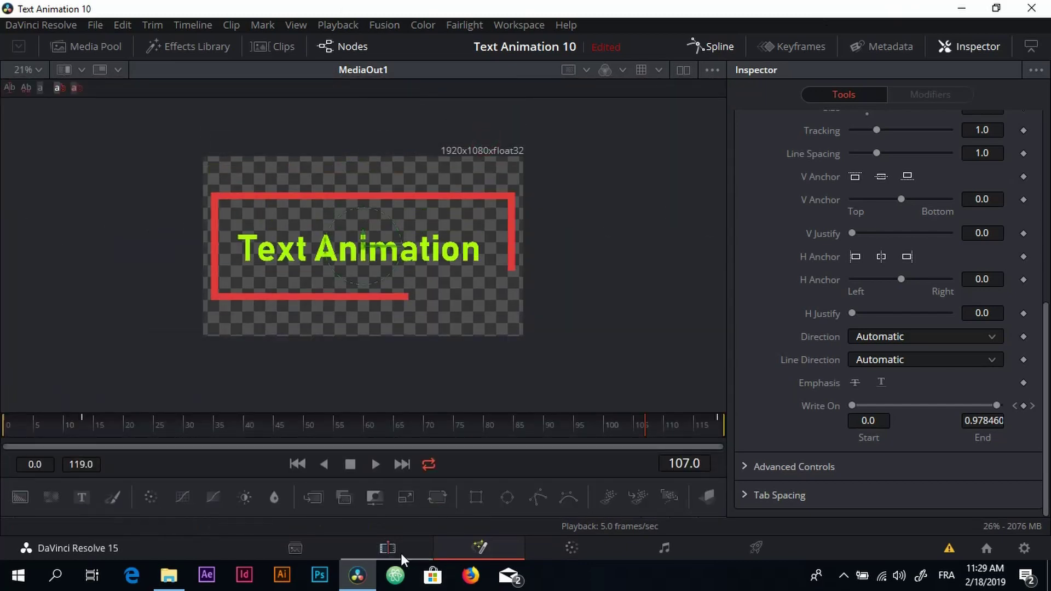
Place the office photo on V1 beneath the title on V2, zoomed to 1.450.
{"action": "left_click", "coordinate": [385, 548]}
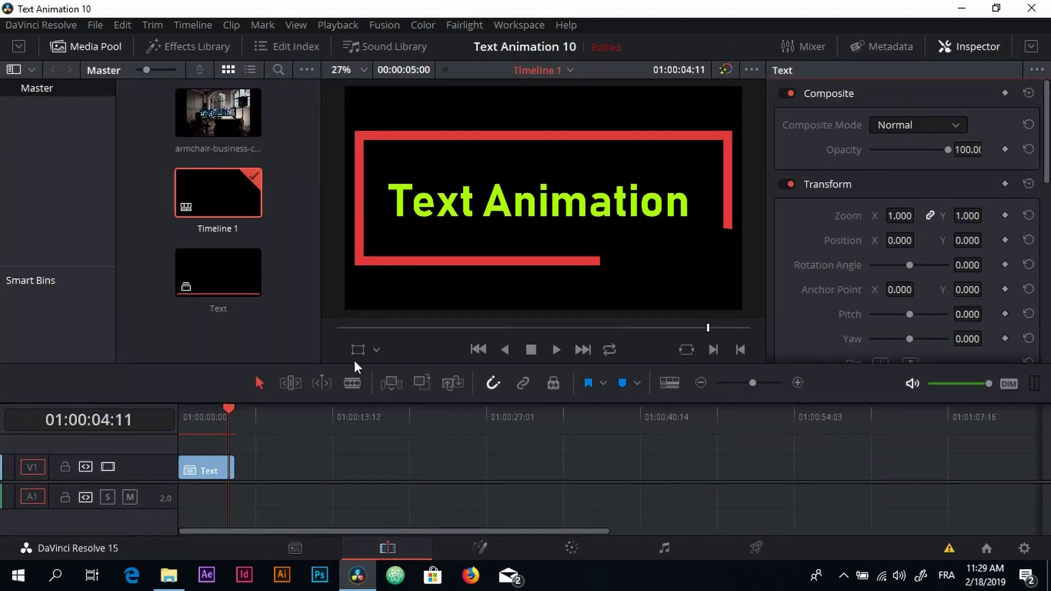
{"action": "left_click", "coordinate": [224, 118]}
{"action": "left_click_drag", "start_coordinate": [320, 495], "coordinate": [287, 485]}
{"action": "left_click_drag", "start_coordinate": [203, 472], "coordinate": [201, 448]}
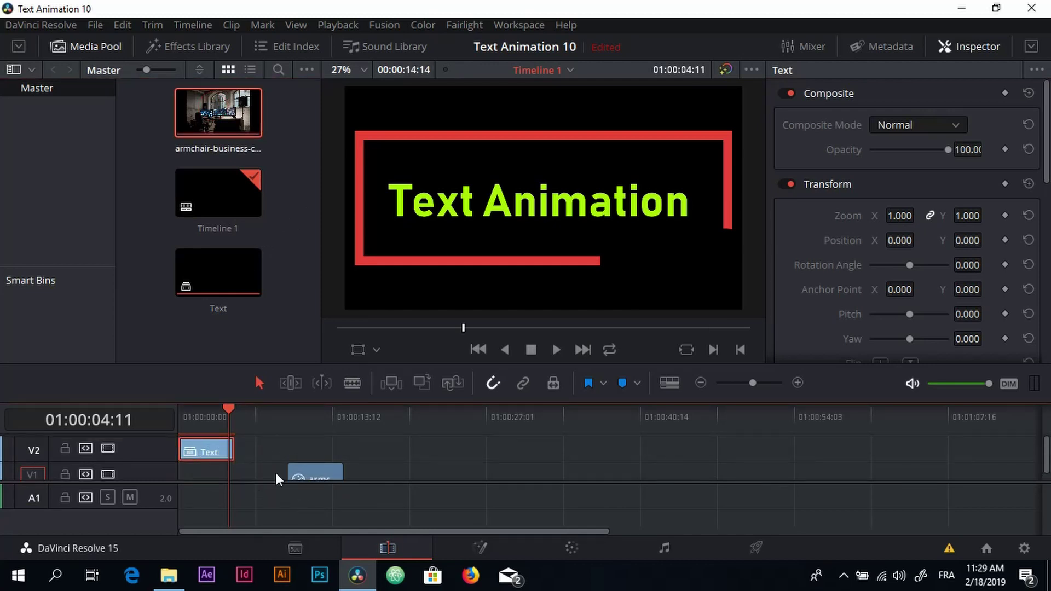
{"action": "left_click_drag", "start_coordinate": [307, 475], "coordinate": [191, 467]}
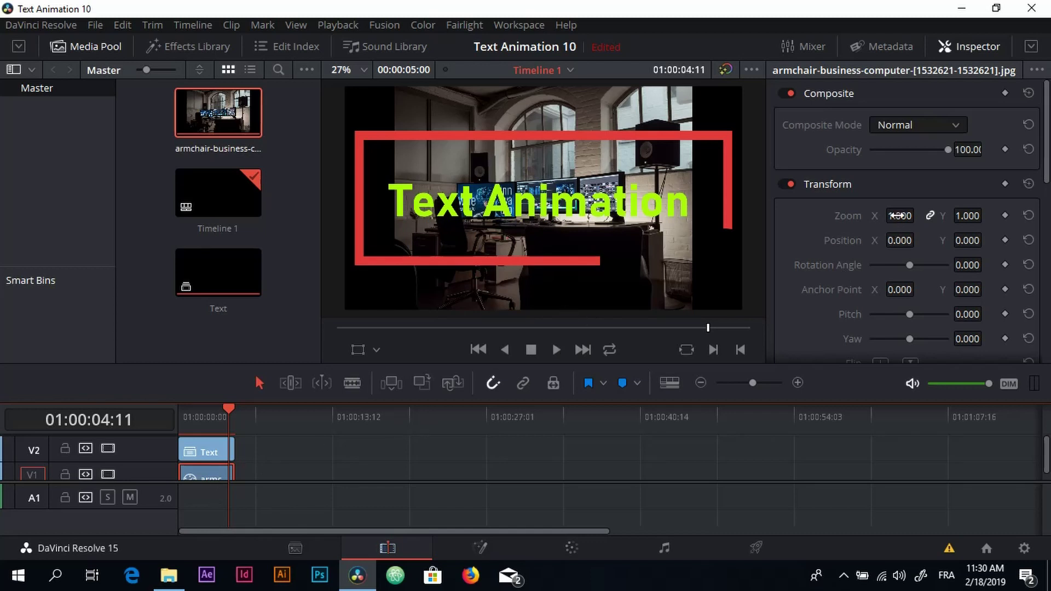
{"action": "left_click_drag", "start_coordinate": [899, 212], "coordinate": [1022, 215]}
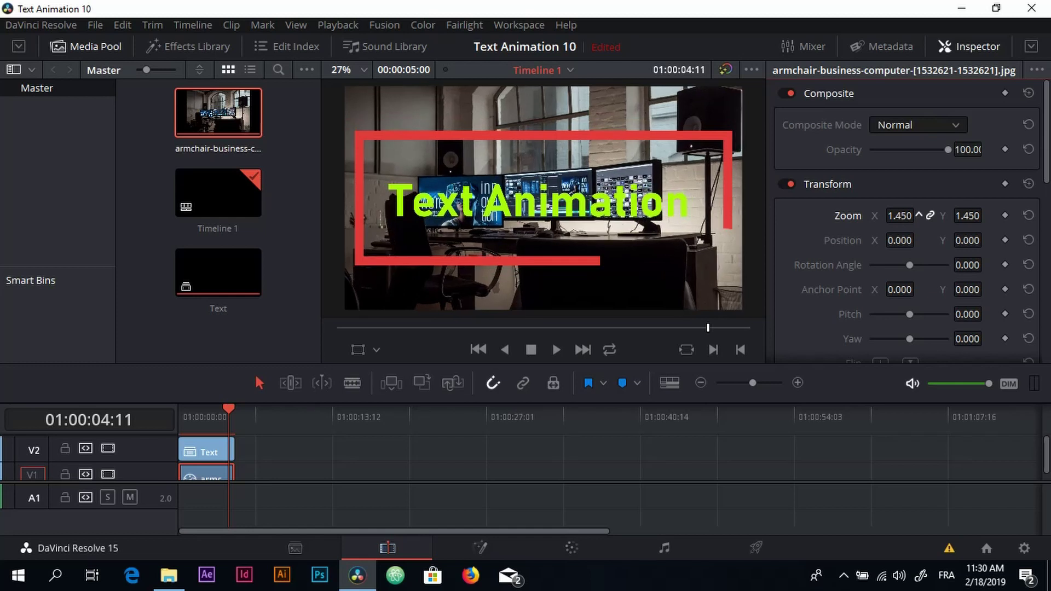
{"action": "left_click_drag", "start_coordinate": [919, 215], "coordinate": [920, 215]}
On the Color page, lower the office photo's Lift master wheel to -0.08.
{"action": "left_click", "coordinate": [572, 548]}
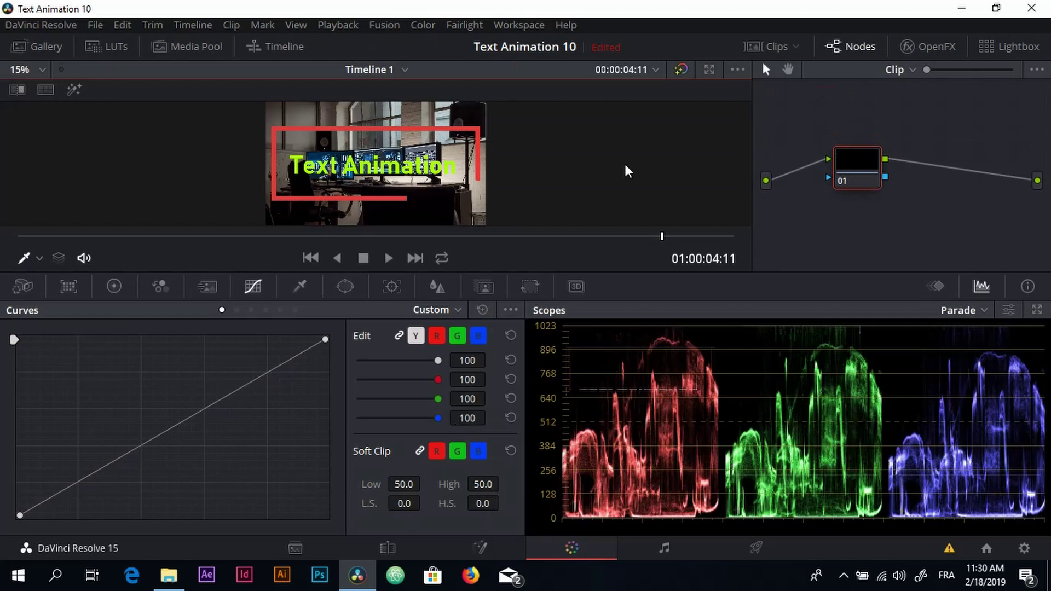
{"action": "left_click", "coordinate": [780, 47]}
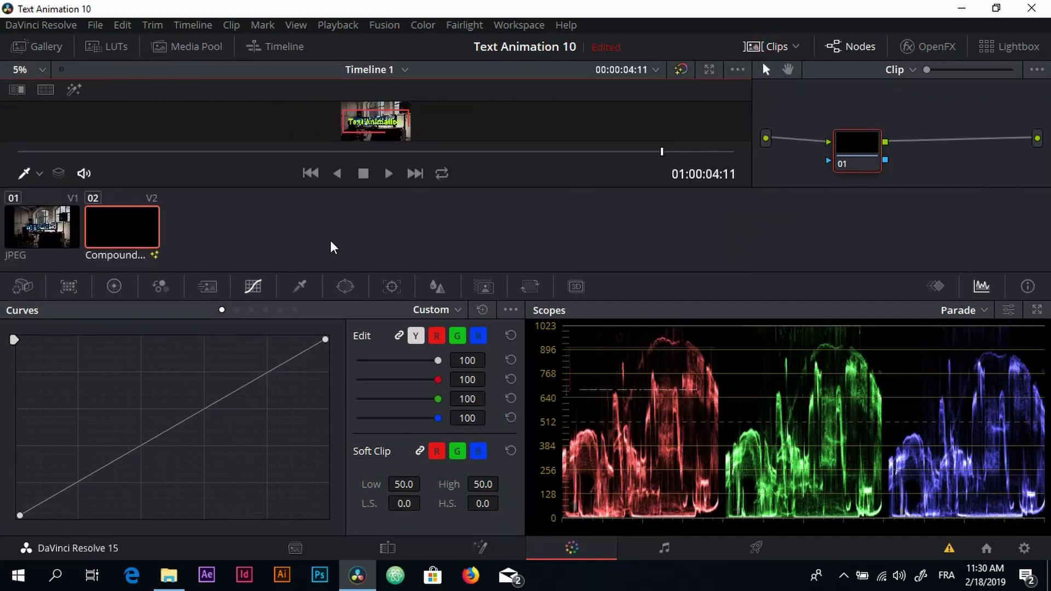
{"action": "left_click", "coordinate": [44, 233]}
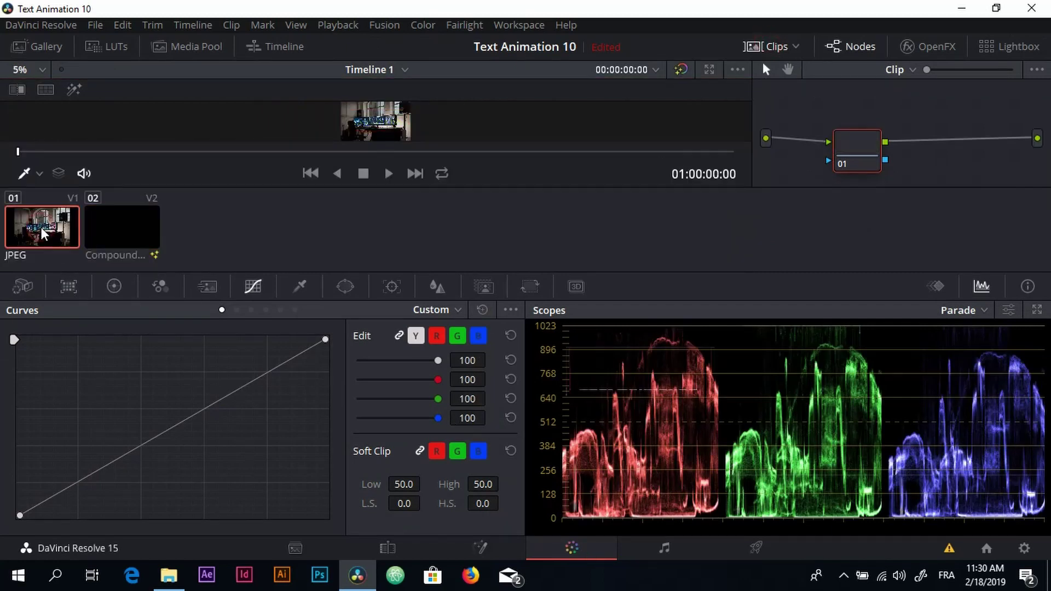
{"action": "left_click", "coordinate": [114, 285]}
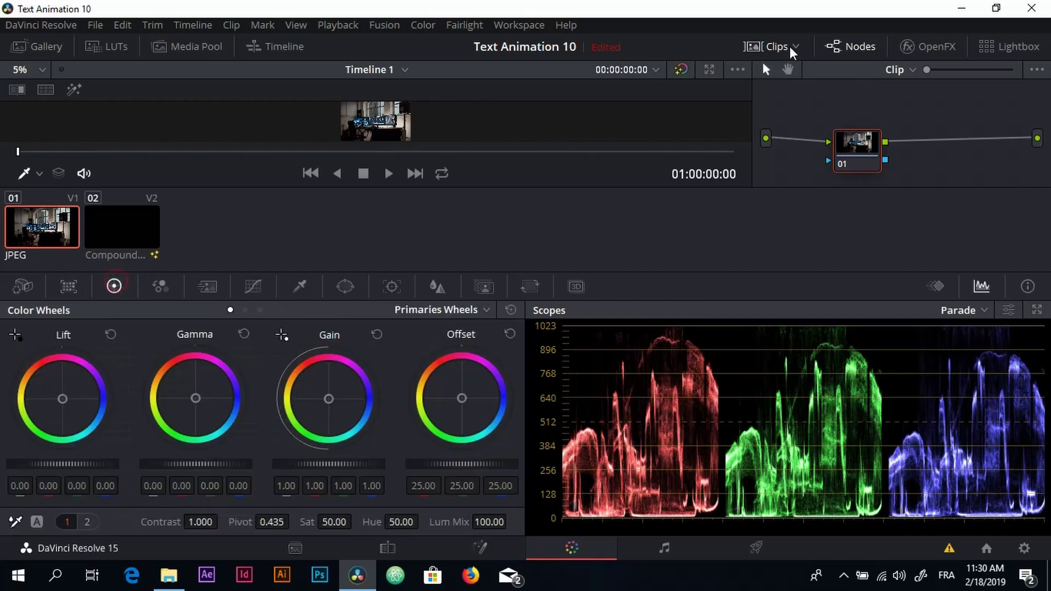
{"action": "left_click", "coordinate": [772, 47]}
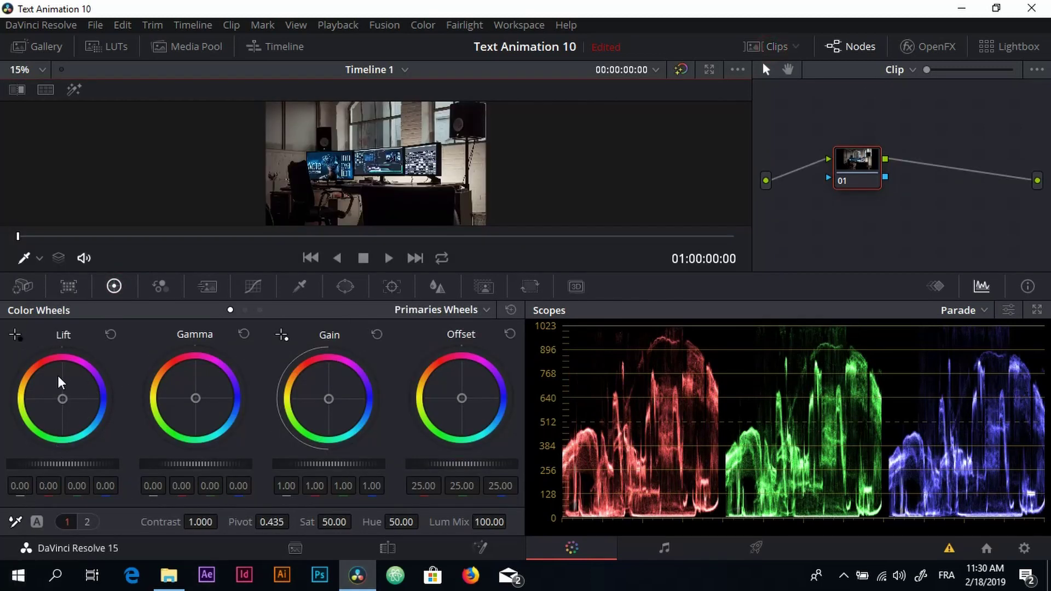
{"action": "left_click_drag", "start_coordinate": [72, 464], "coordinate": [28, 465]}
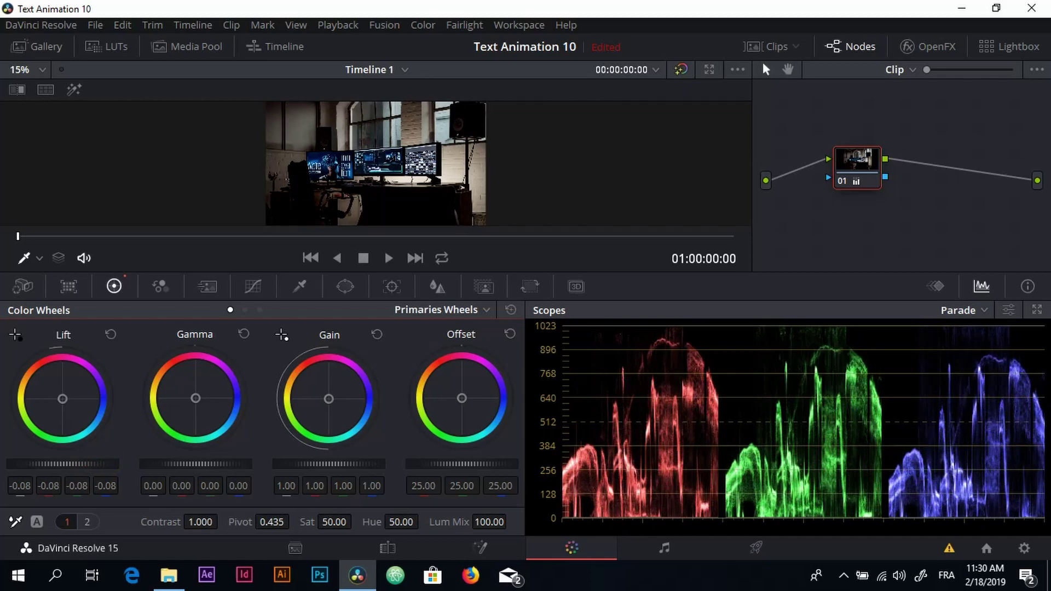
{"action": "left_click", "coordinate": [368, 550]}
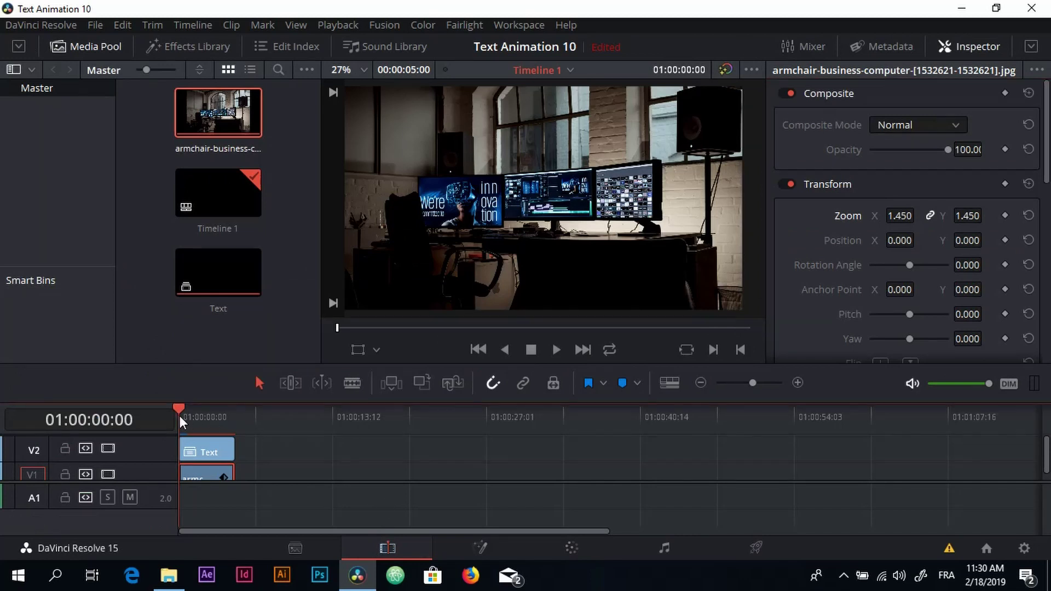
Scrub the title-over-photo composite to its last frame, then go to the Deliver page.
{"action": "left_click_drag", "start_coordinate": [179, 415], "coordinate": [225, 425]}
{"action": "key", "text": "End"}
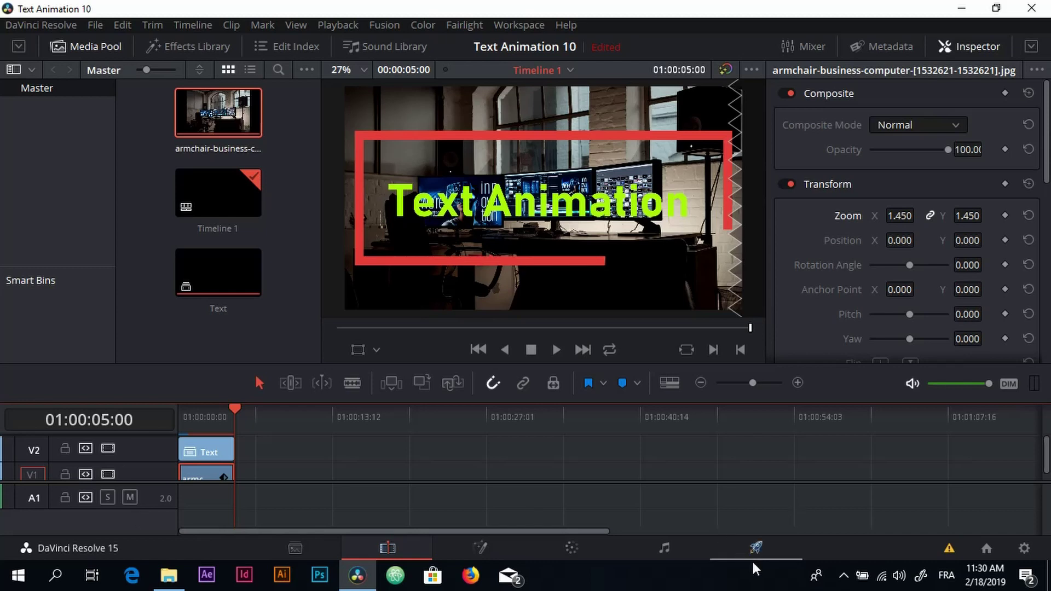
{"action": "left_click", "coordinate": [763, 544]}
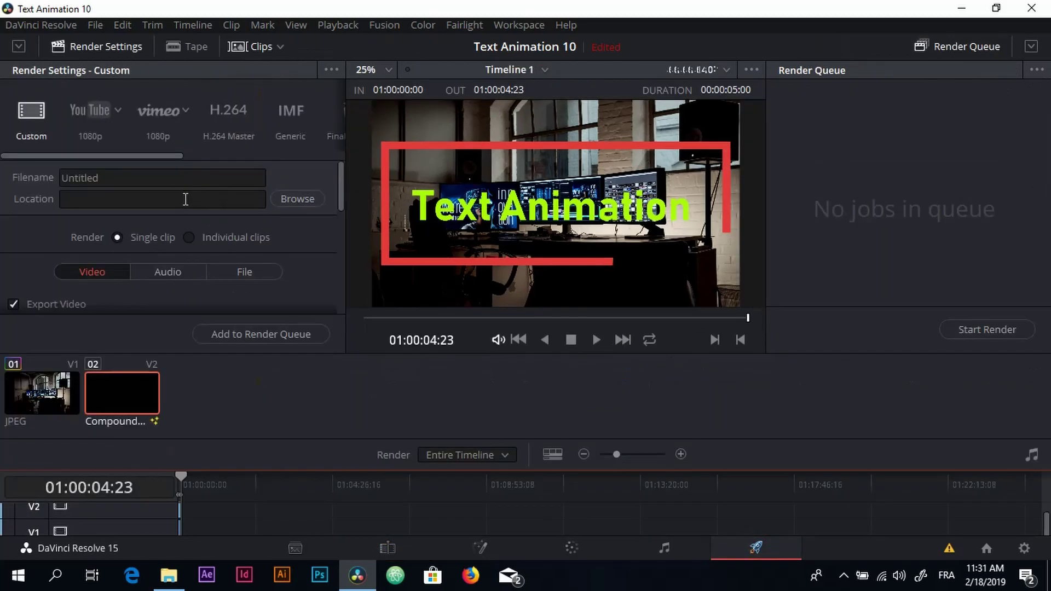
Rename the render output file to 'Text animatio'.
{"action": "left_click", "coordinate": [174, 182]}
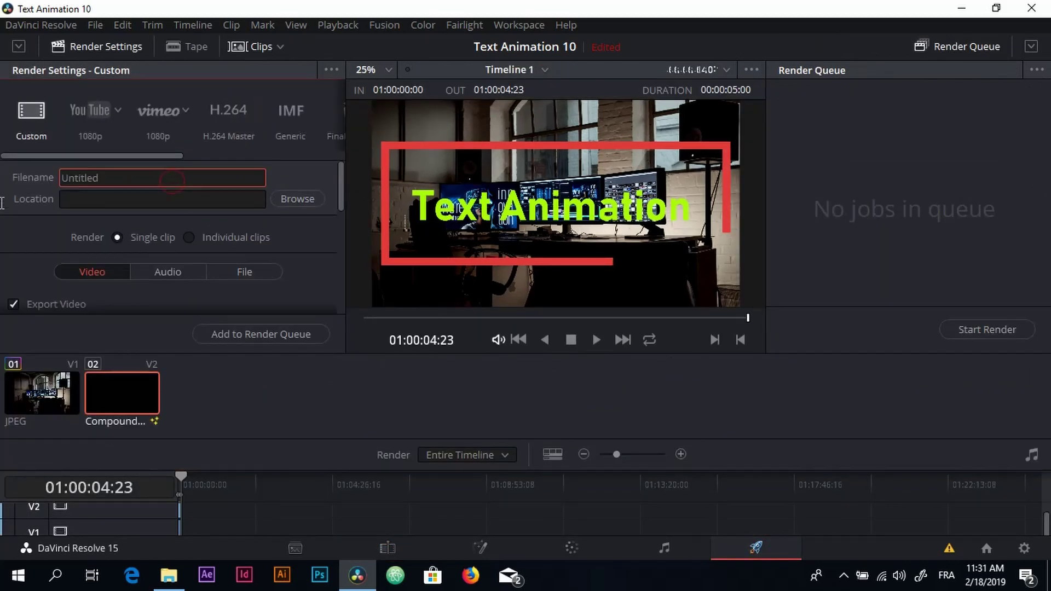
{"action": "left_click_drag", "start_coordinate": [108, 186], "coordinate": [2, 182]}
{"action": "type", "text": "Text animation"}
Set the render format to MP4 with H.264 video.
{"action": "scroll", "coordinate": [71, 235], "scroll_direction": "down", "scroll_amount": 2}
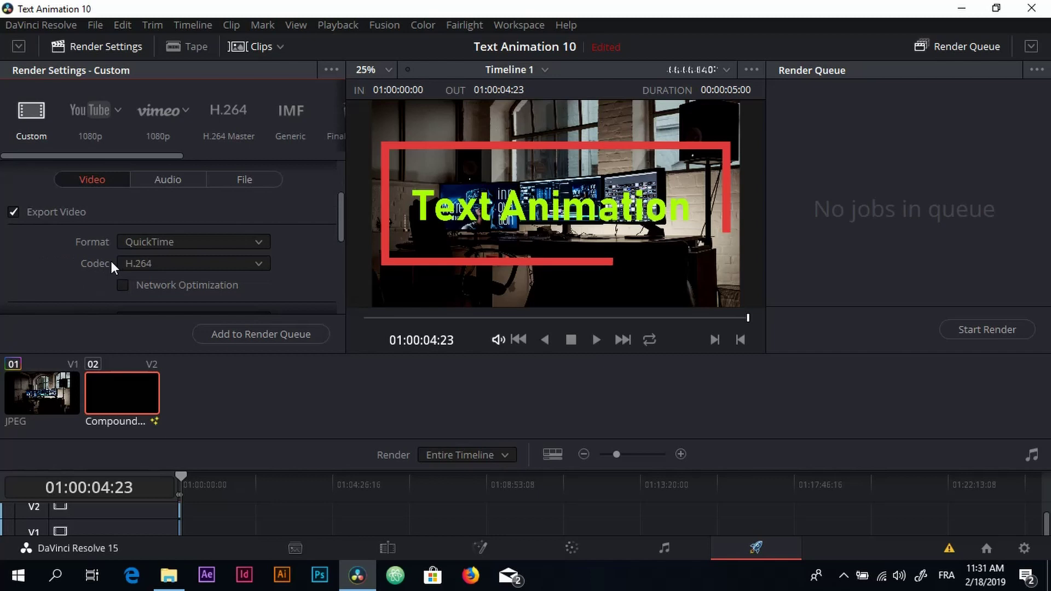
{"action": "left_click", "coordinate": [140, 242]}
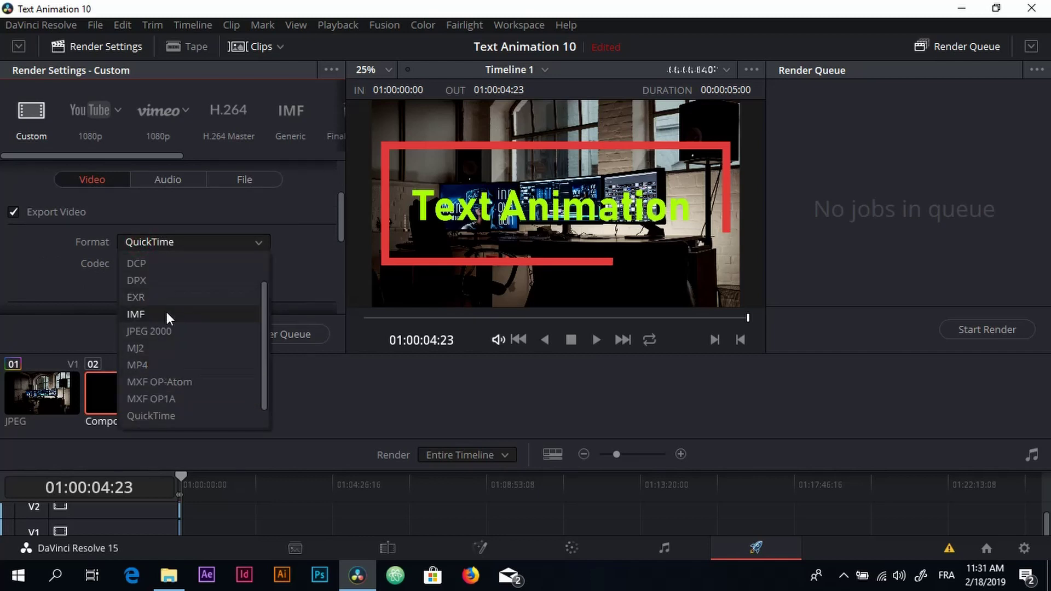
{"action": "left_click", "coordinate": [152, 366]}
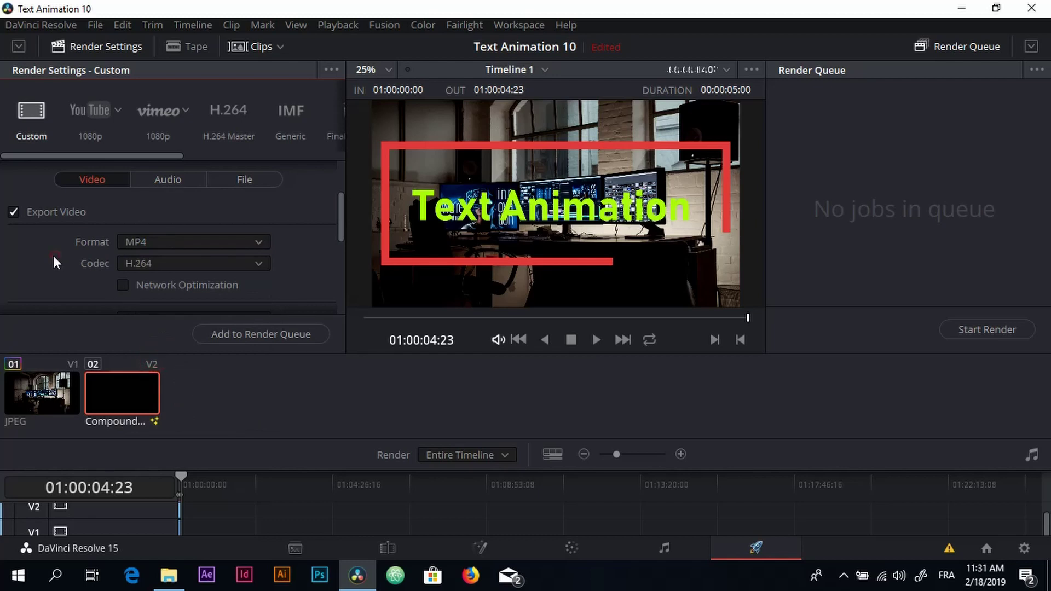
{"action": "scroll", "coordinate": [54, 255], "scroll_direction": "down", "scroll_amount": 3}
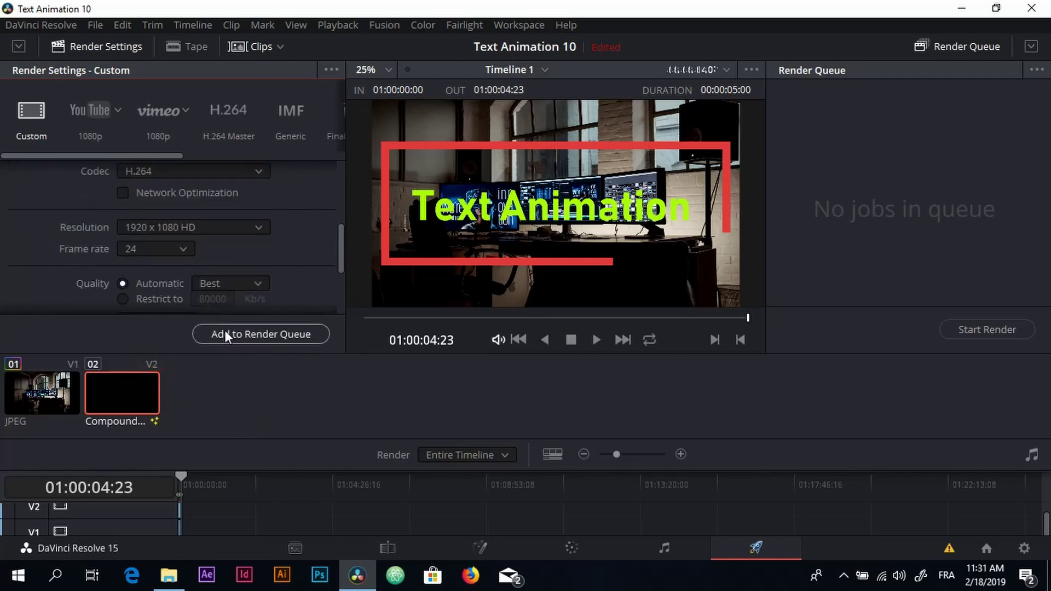